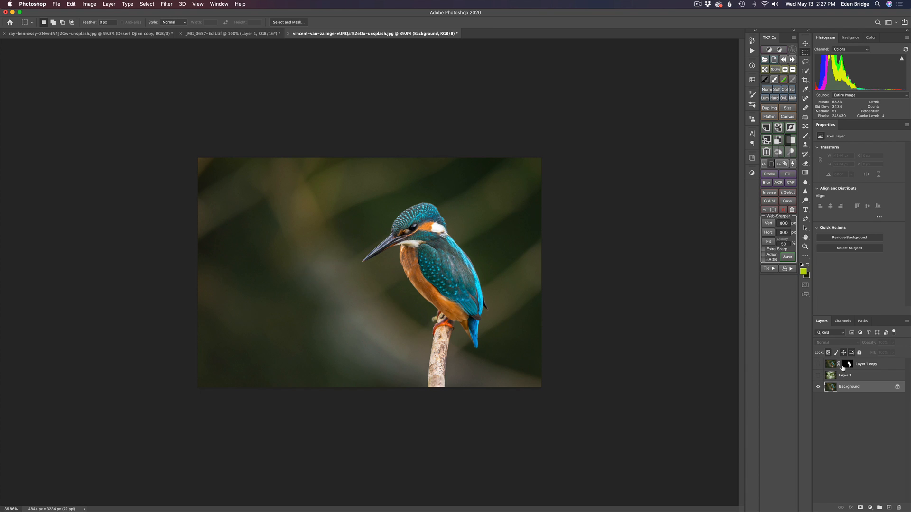
Inspect the mask of the Layer 1 copy bird layer on its own, and hide the layer again.
click(818, 364)
alt+click(848, 363)
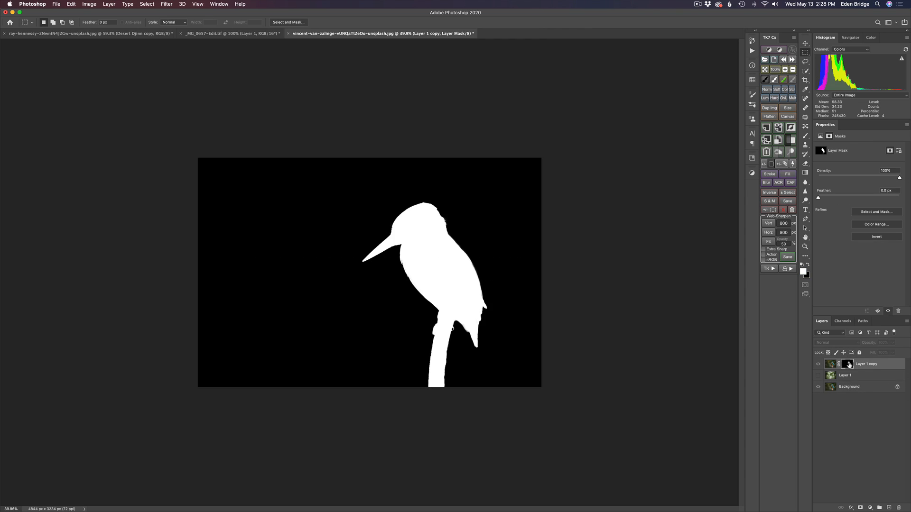
alt+click(849, 364)
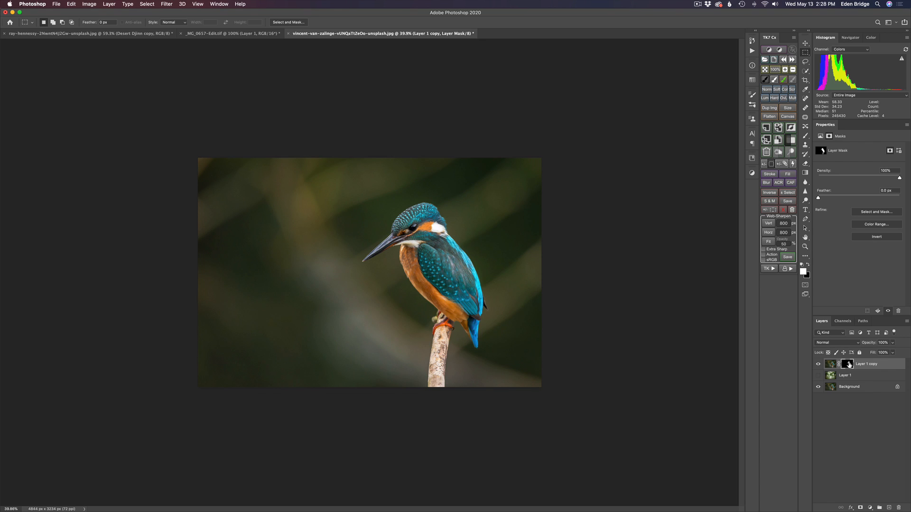
click(817, 364)
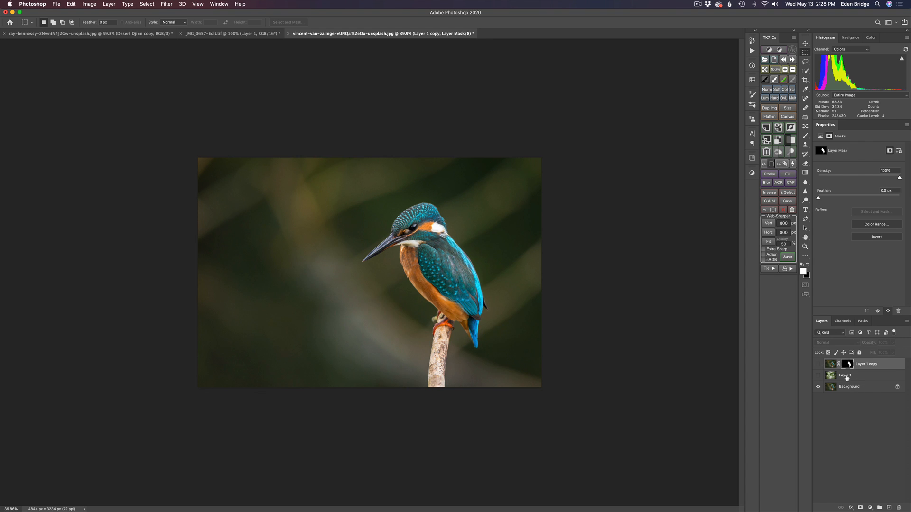
Show the forest background on Layer 1 and make it the active layer.
click(818, 376)
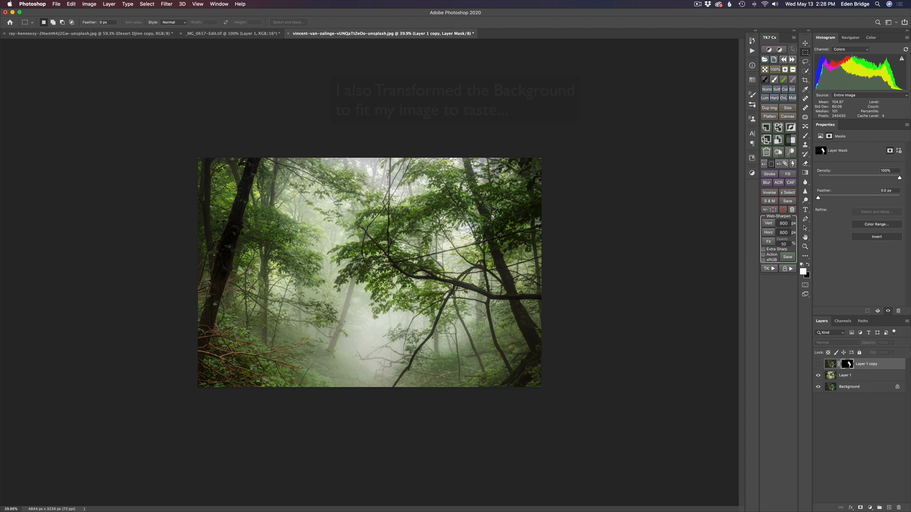
click(167, 4)
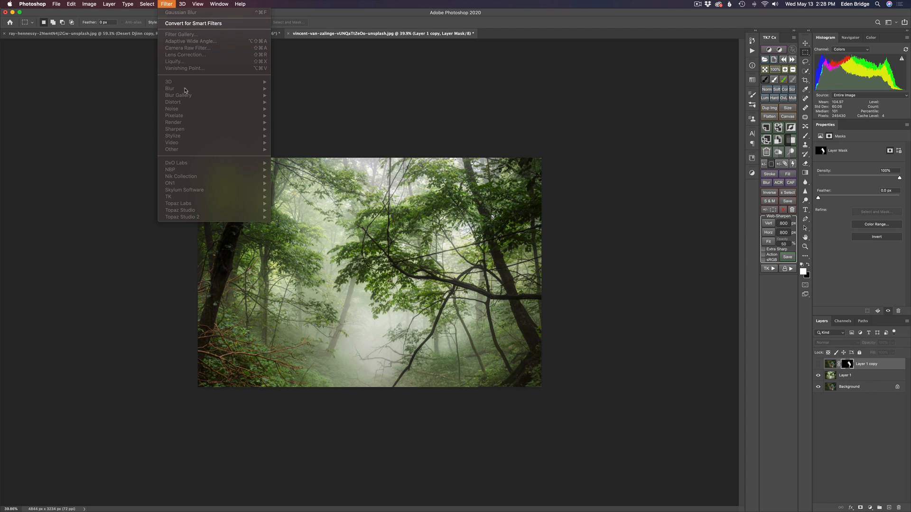
click(352, 90)
click(832, 377)
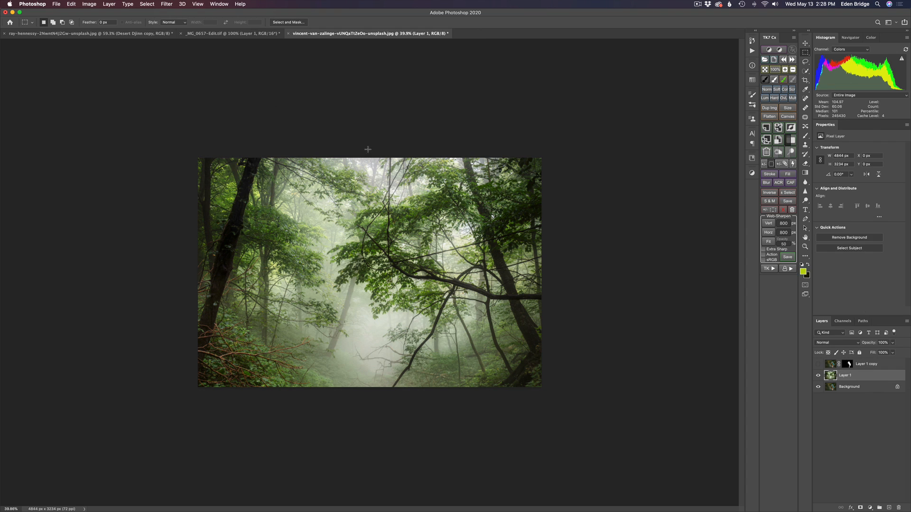
click(166, 4)
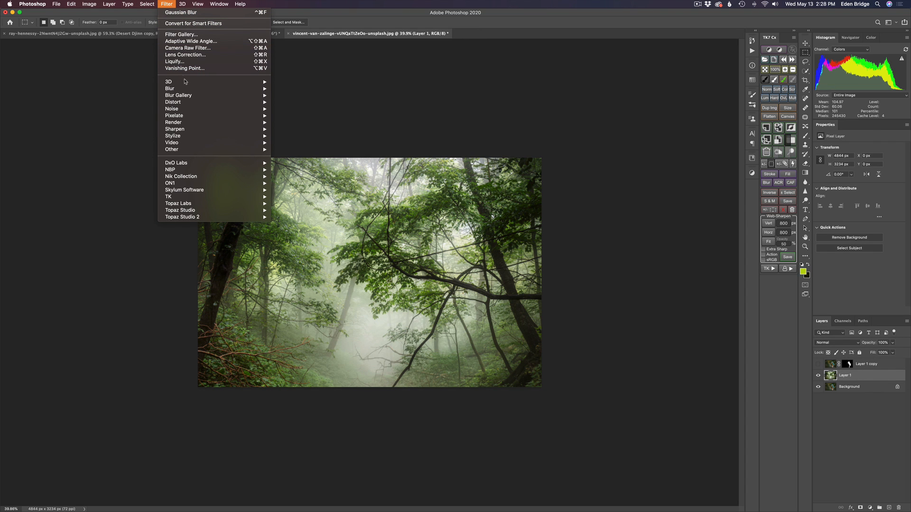
mouse_move(195, 90)
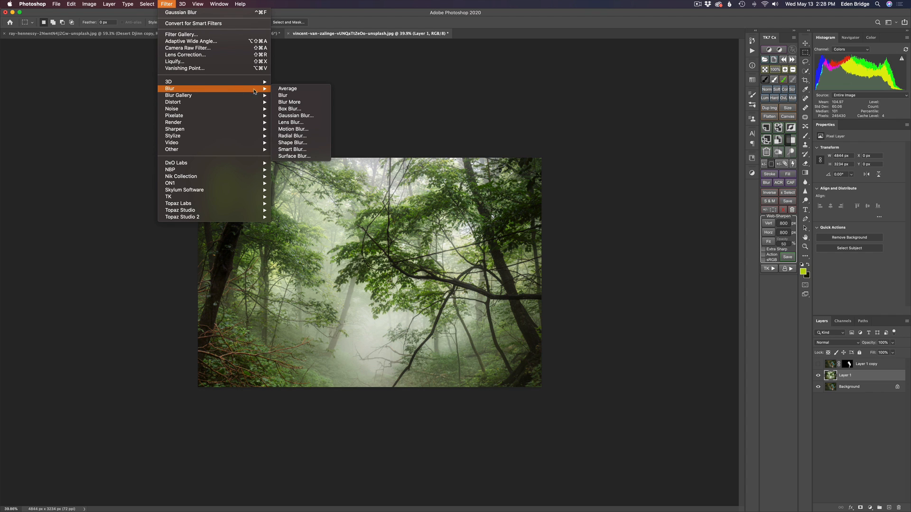
click(290, 116)
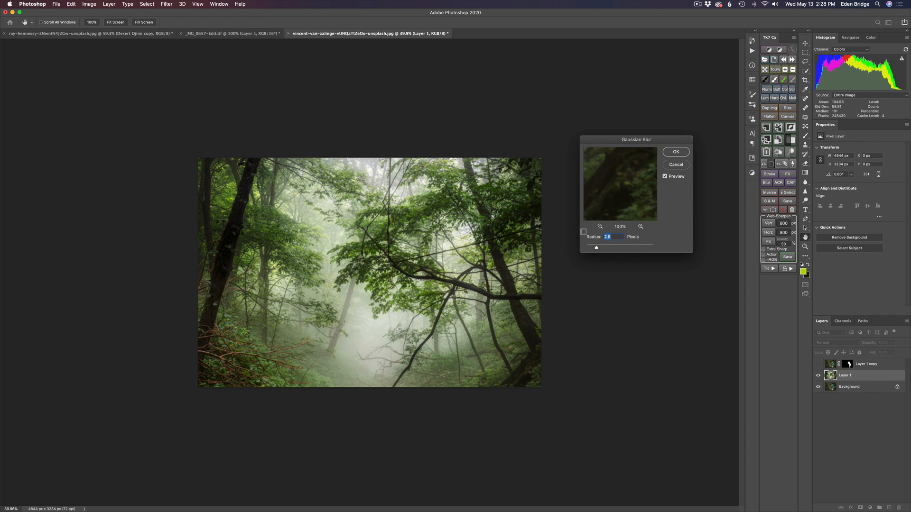
click(674, 166)
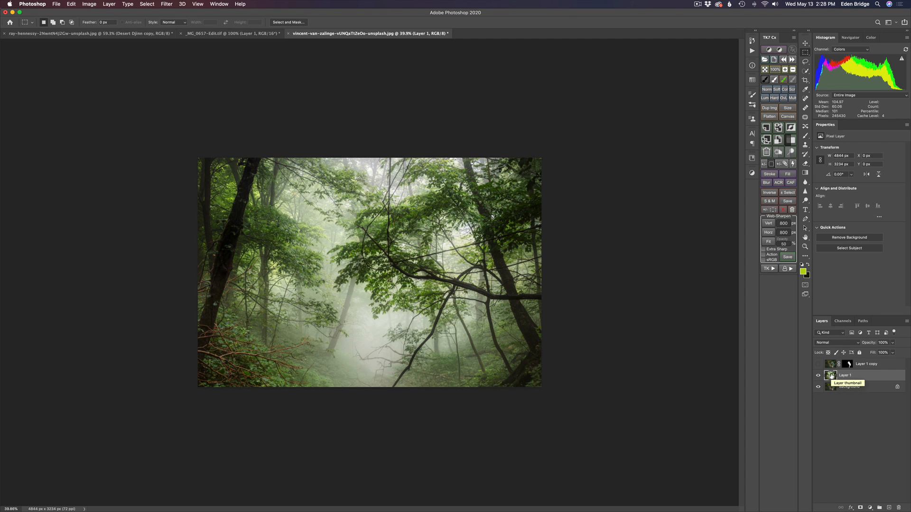
Open the forest layer in Topaz Studio 2 and add the Impression filter to it.
click(167, 4)
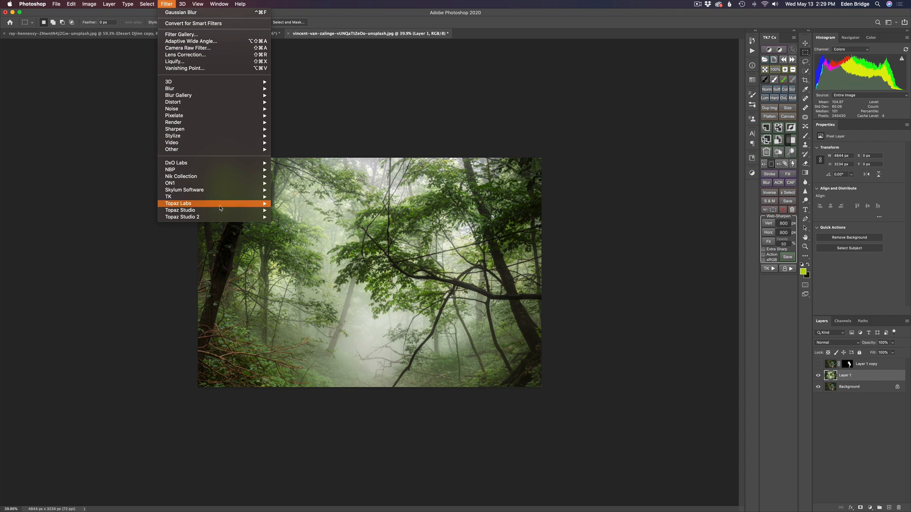
mouse_move(243, 217)
click(300, 218)
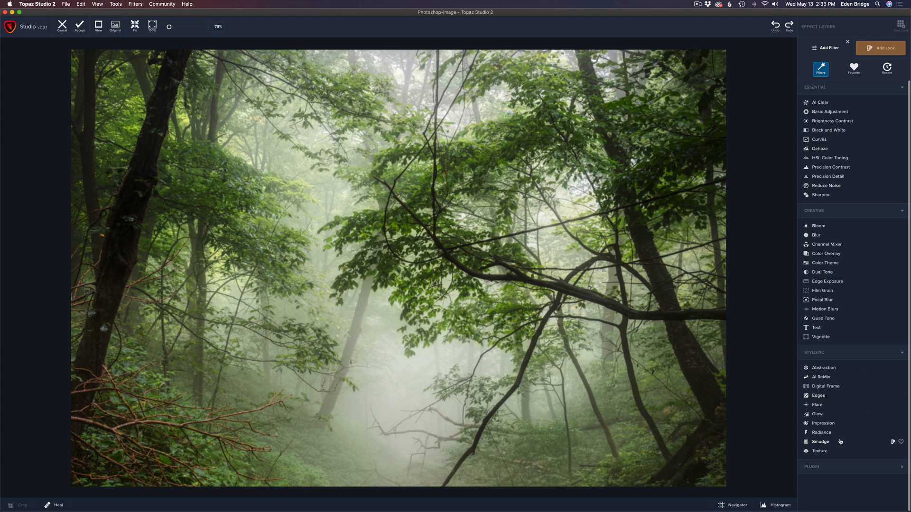
click(836, 425)
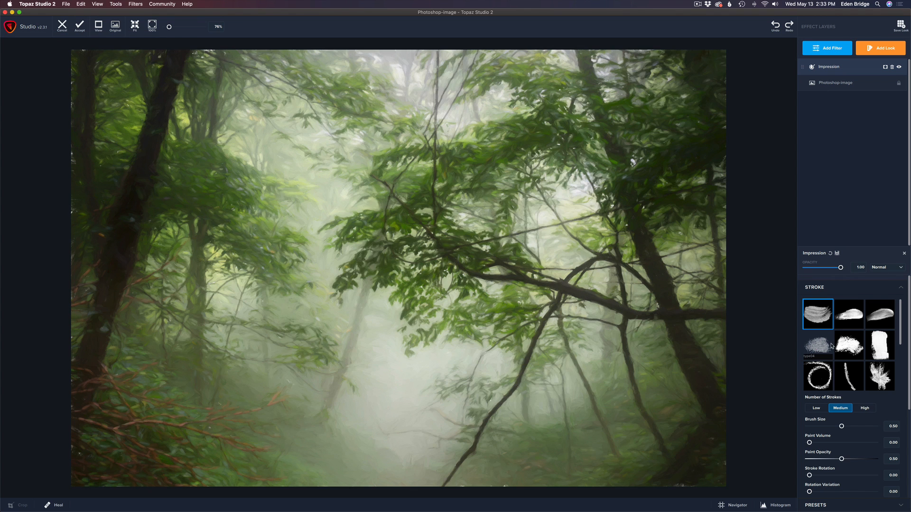
Try the second and third brush stroke types, and set the Impression texture's background type to Original.
click(854, 313)
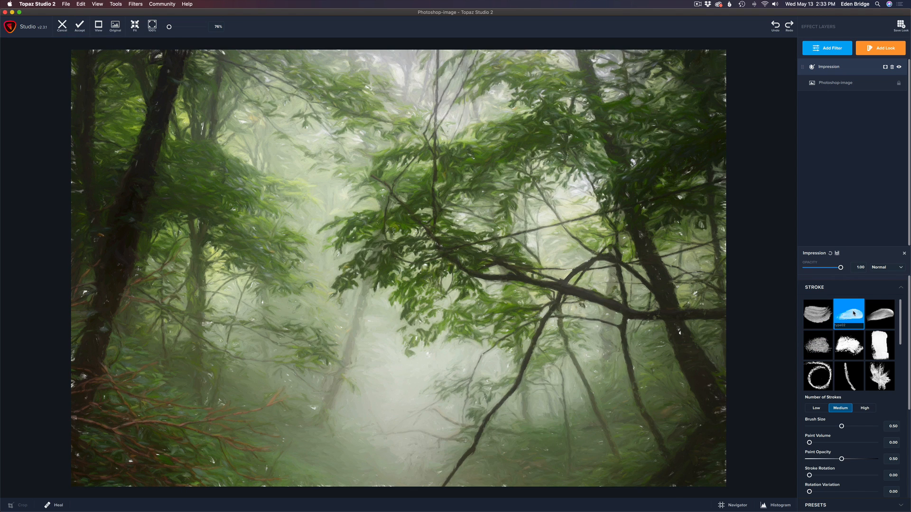
click(878, 314)
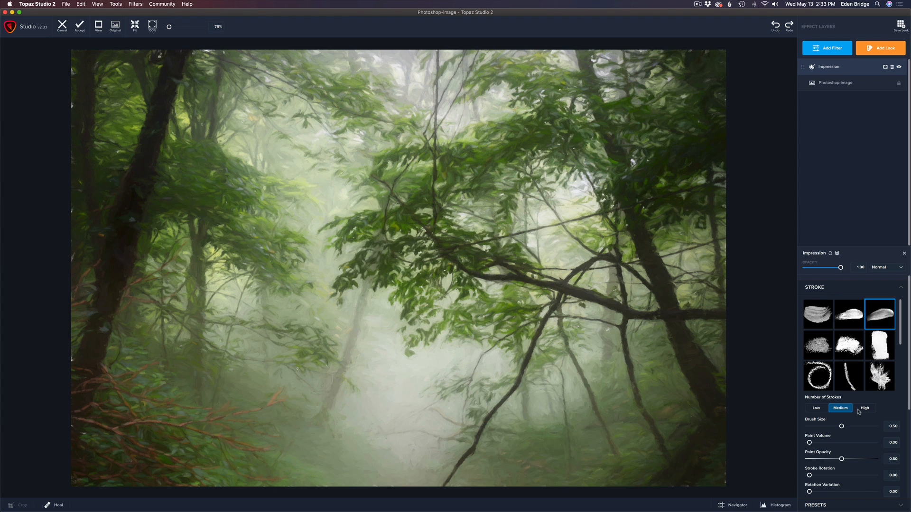
drag(909, 387, 901, 480)
click(901, 478)
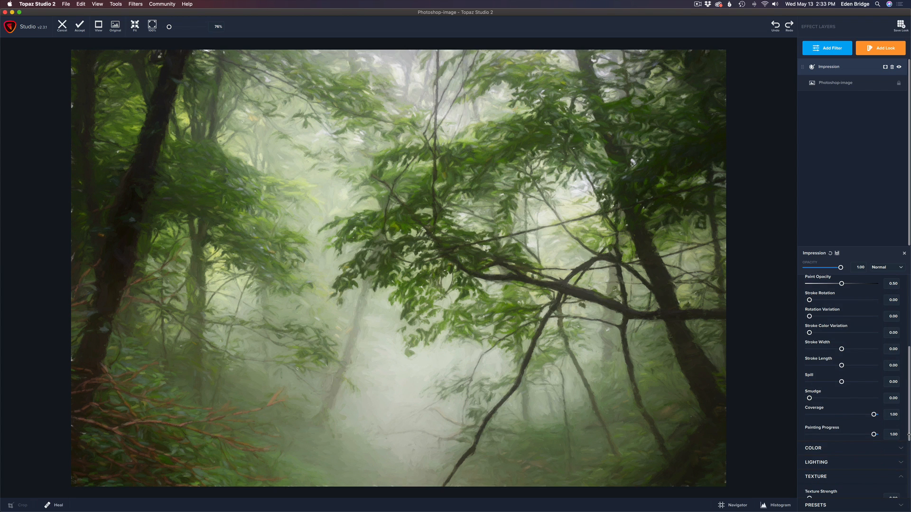
drag(909, 435, 909, 498)
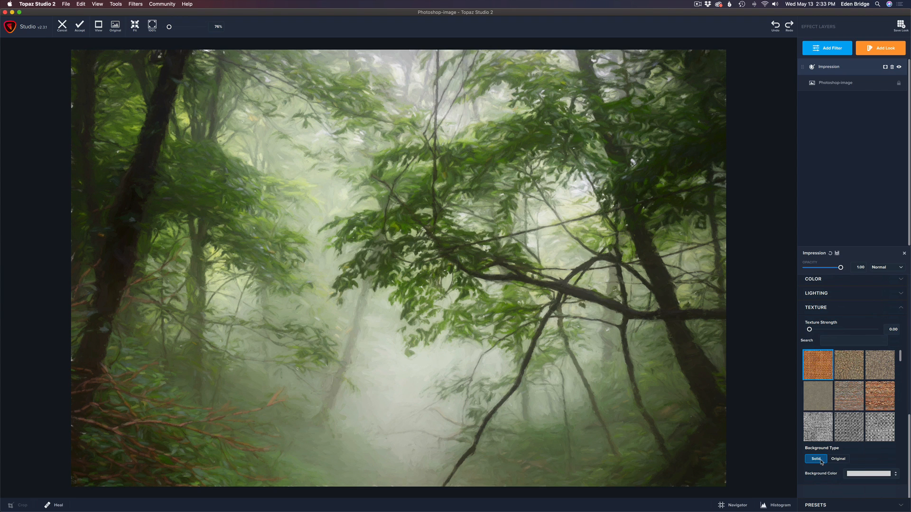
click(838, 459)
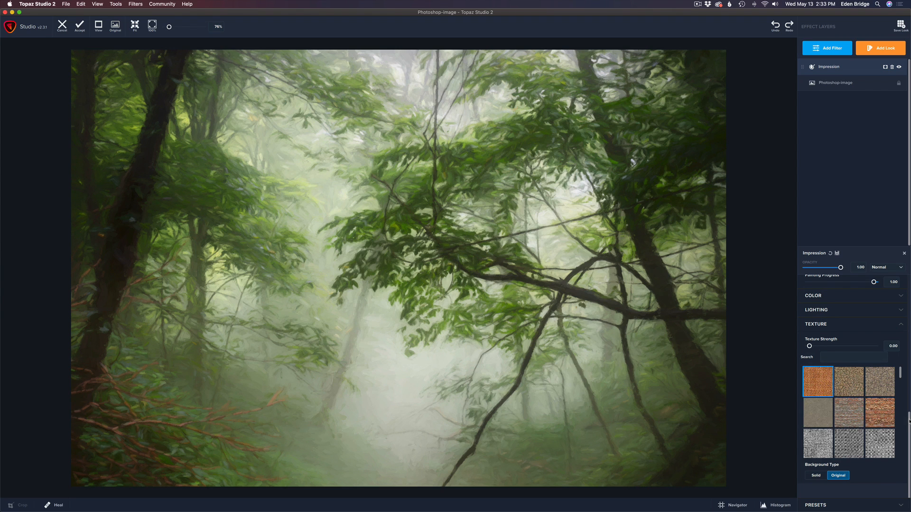
Choose the second brush stroke type for the Impression effect and set the number of strokes to High.
mouse_move(909, 422)
mouse_down()
mouse_move(910, 289)
mouse_move(909, 353)
mouse_up()
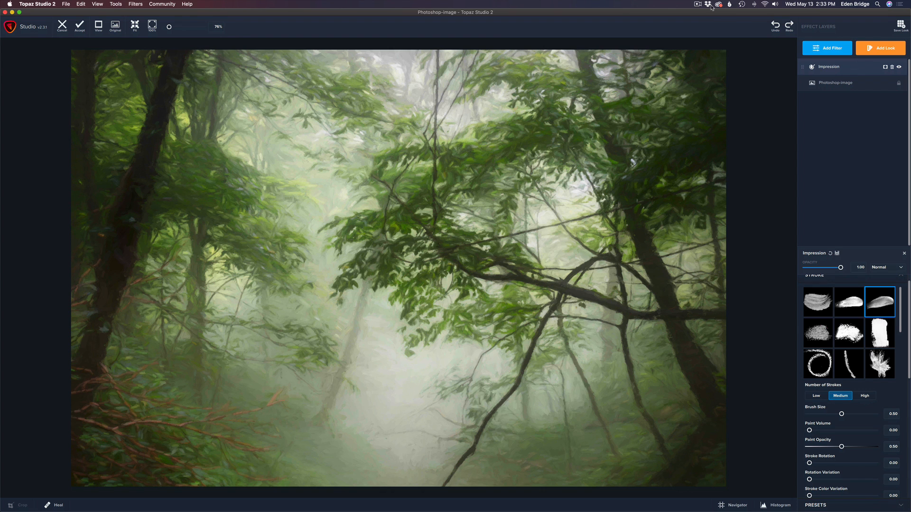
click(819, 303)
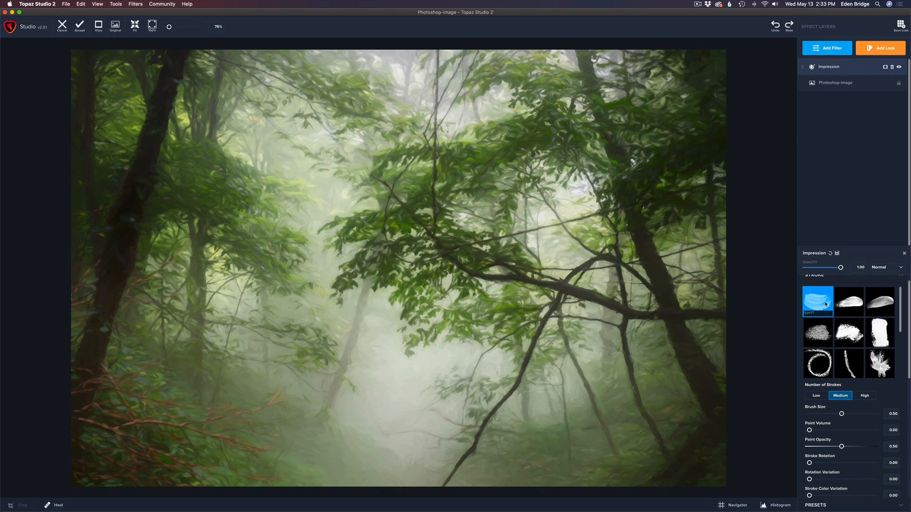
click(856, 307)
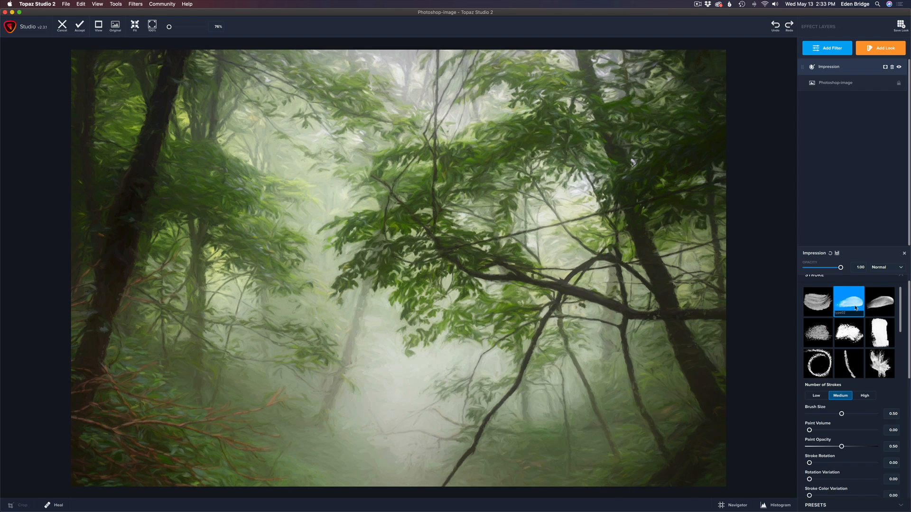
click(864, 396)
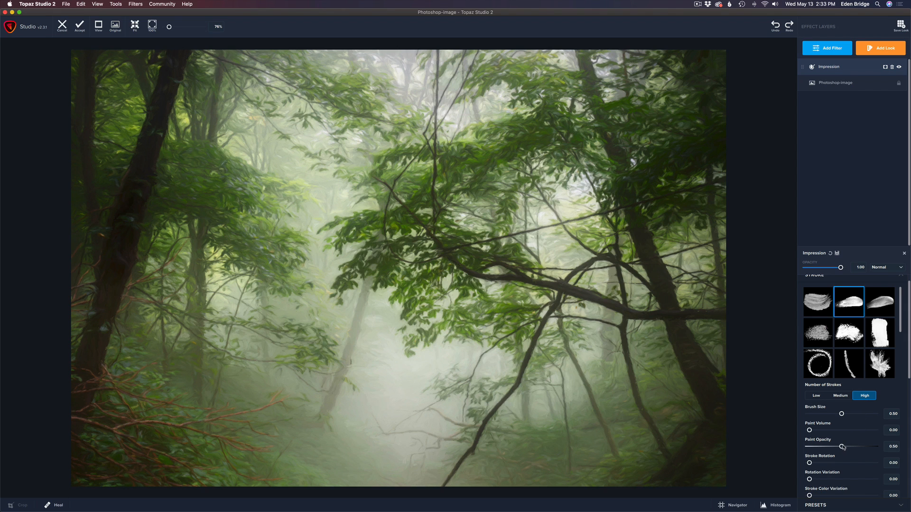
Adjust the Impression strokes to a paint opacity of 0.82, stroke width of 0.15 and stroke length of 0.07.
drag(842, 447, 863, 448)
scroll(908, 374, down, 6)
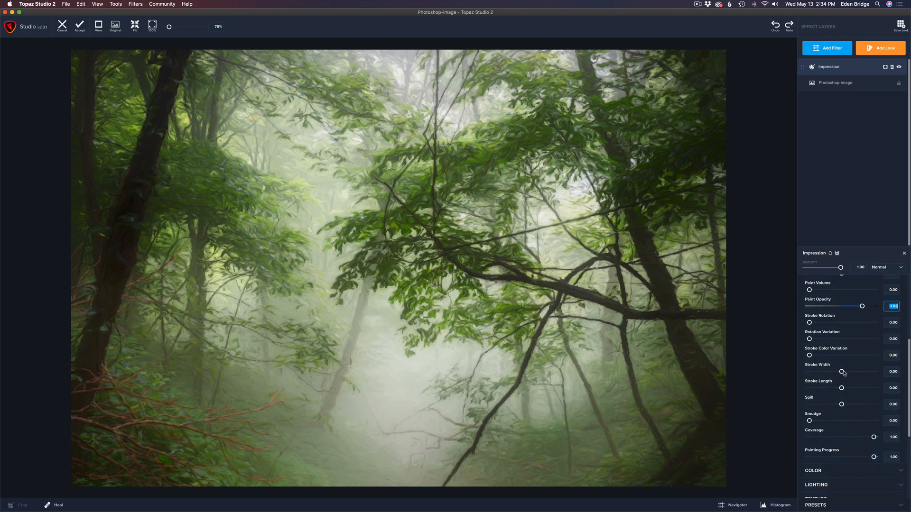
click(843, 373)
mouse_move(843, 372)
mouse_down()
mouse_move(862, 375)
mouse_move(815, 387)
mouse_up()
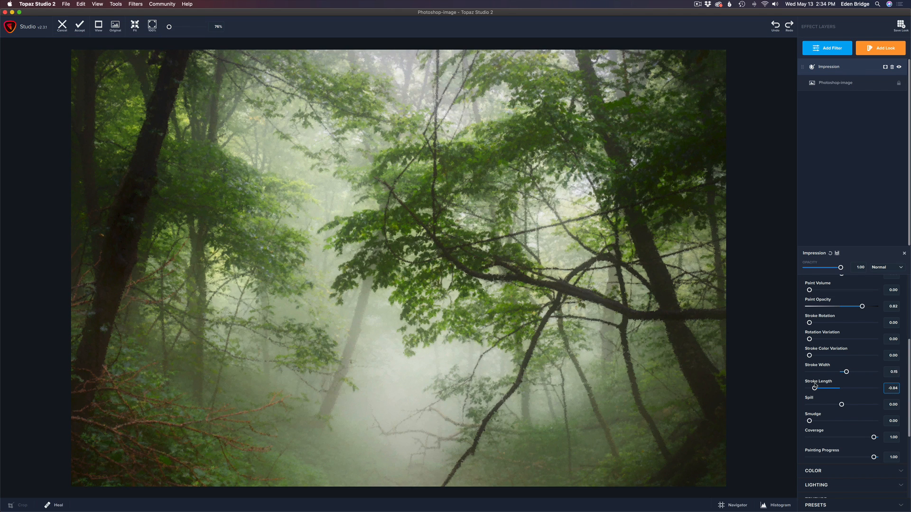
mouse_move(815, 387)
mouse_down()
mouse_move(855, 389)
mouse_move(844, 388)
mouse_up()
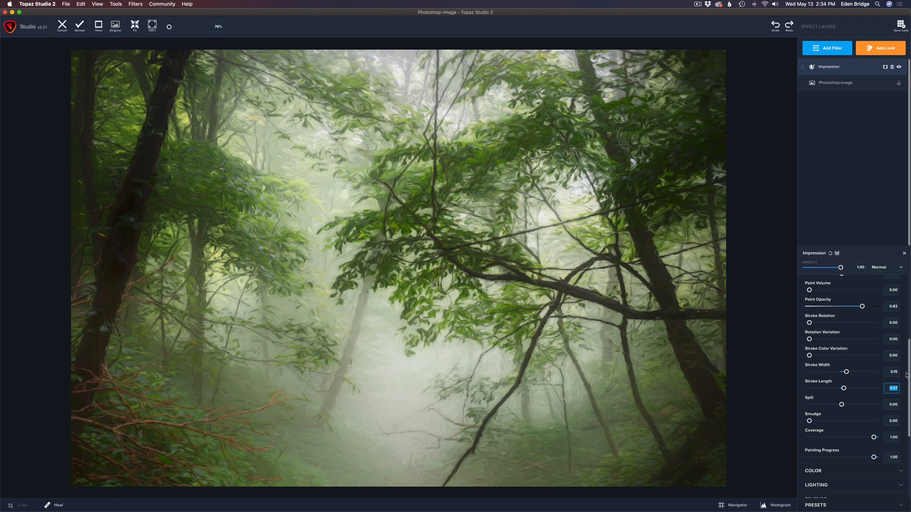
Reduce the Impression effect's painting progress to 0.85.
drag(908, 371, 908, 373)
scroll(867, 327, down, 5)
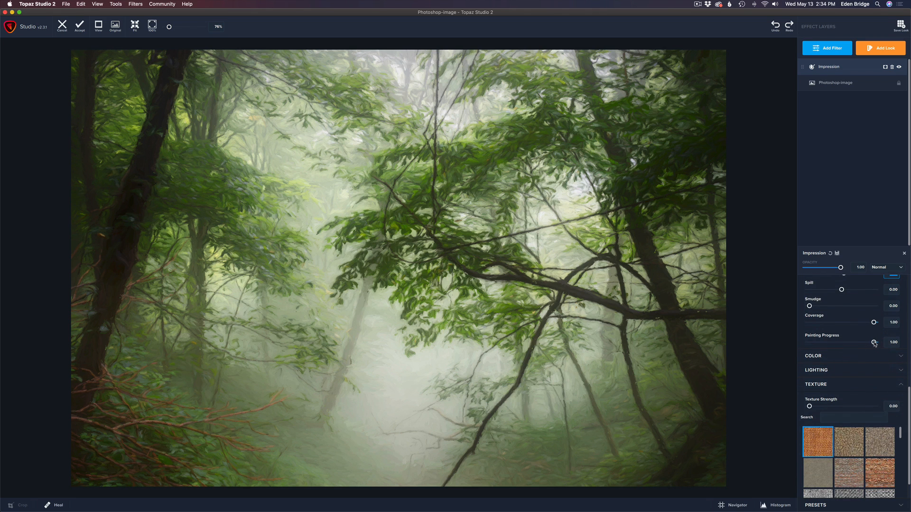
drag(874, 342, 840, 342)
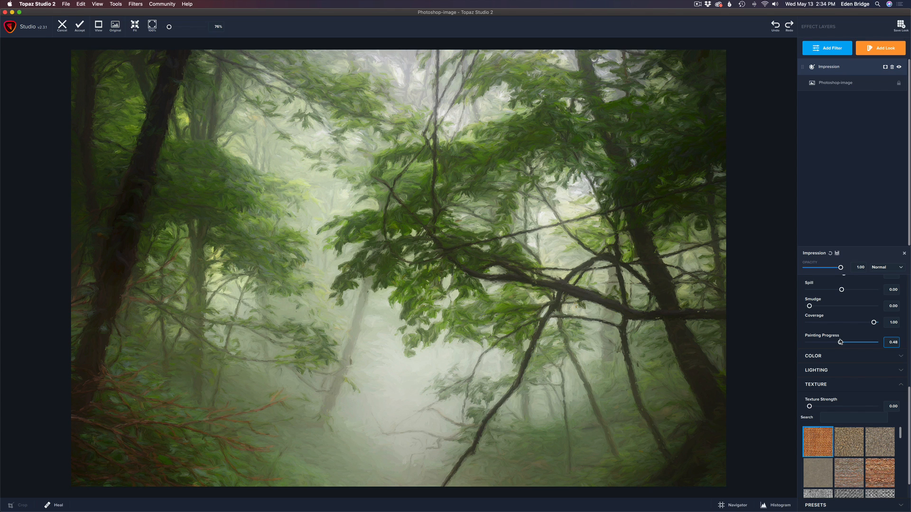
mouse_move(840, 342)
mouse_down()
mouse_move(804, 338)
mouse_move(842, 341)
mouse_up()
drag(841, 341, 864, 342)
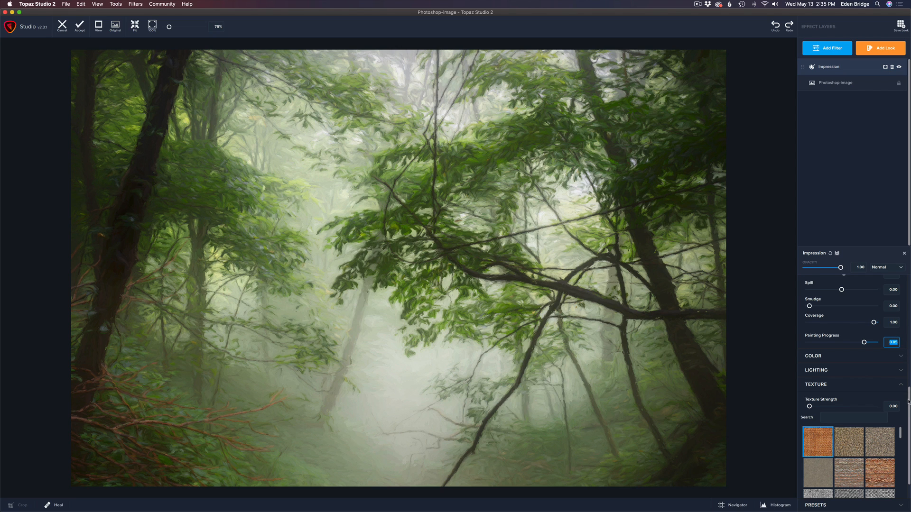
In the Impression lighting settings, lower the highlight to about -0.18 and raise the contrast slightly.
scroll(908, 401, up, 4)
scroll(891, 392, down, 4)
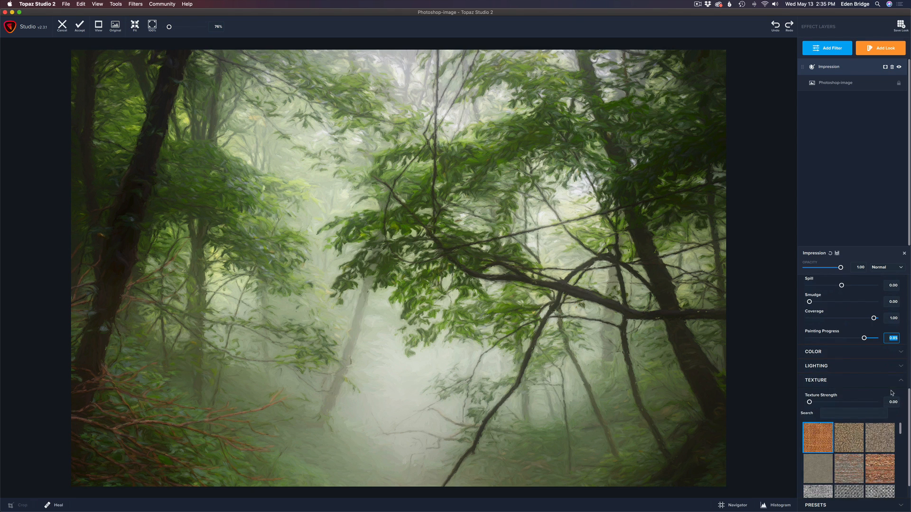
click(884, 368)
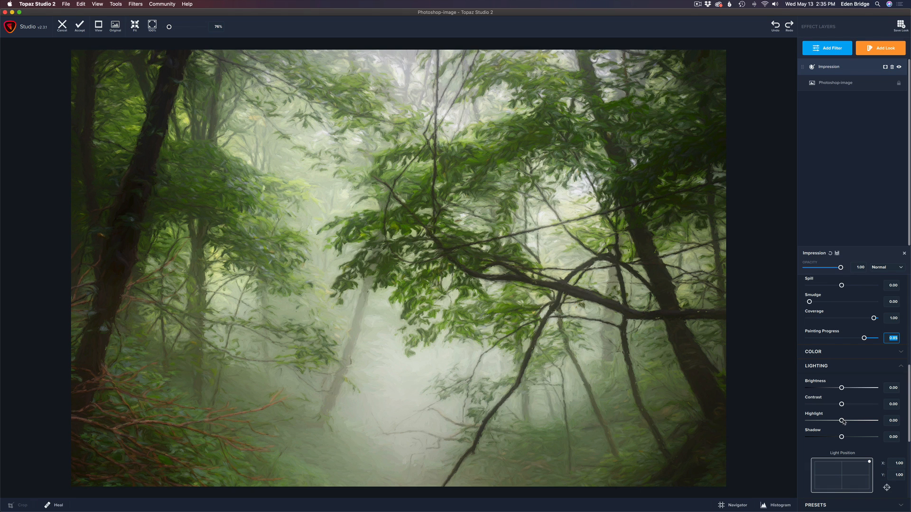
drag(843, 422, 835, 421)
drag(908, 396, 908, 412)
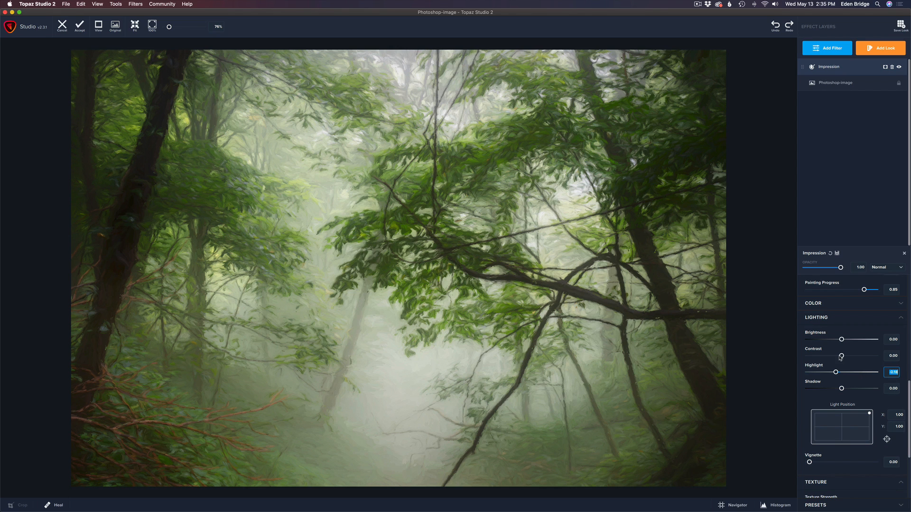
drag(842, 356, 846, 357)
drag(846, 356, 844, 356)
Accept the Impression effect to return to Photoshop, and show the Layer 1 copy bird layer over the painted forest.
drag(907, 392, 907, 449)
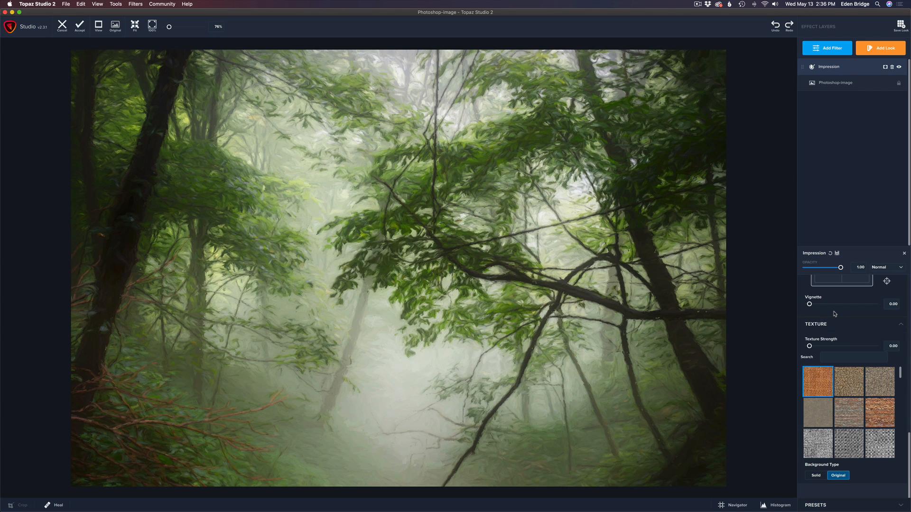
click(80, 29)
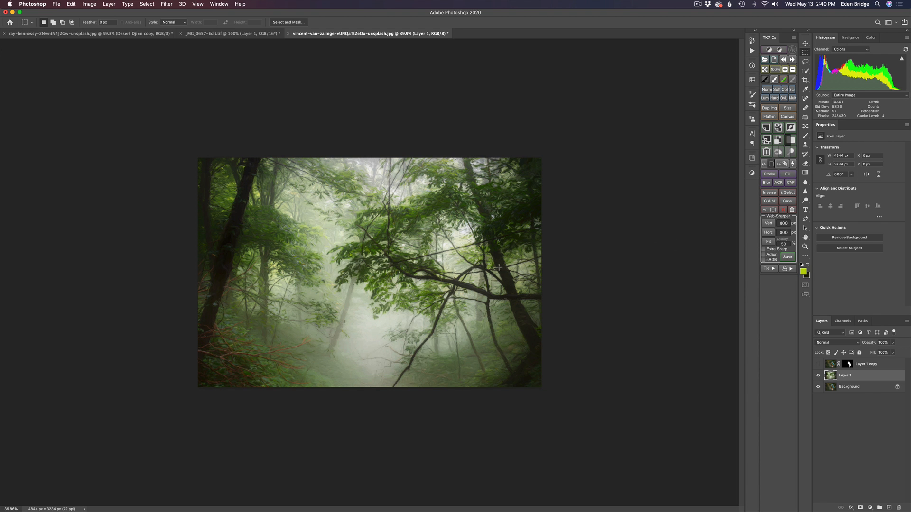
scroll(463, 275, up, 5)
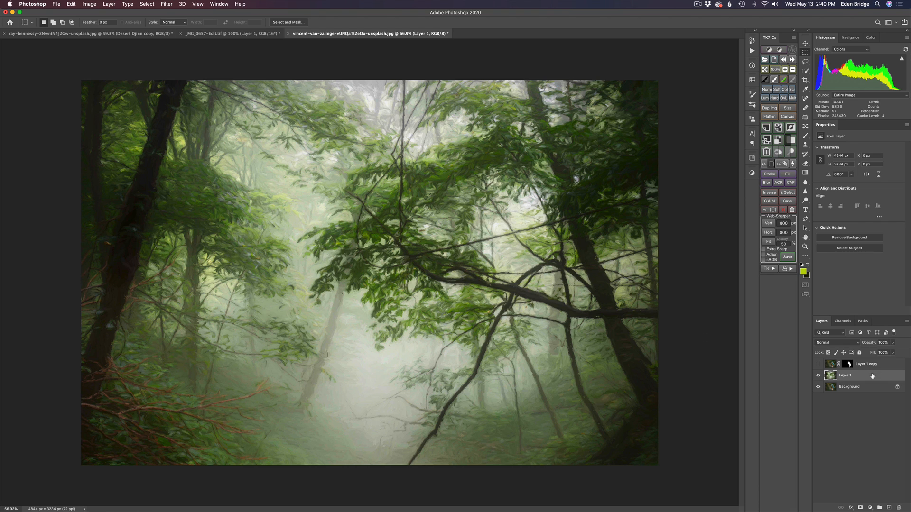
click(818, 364)
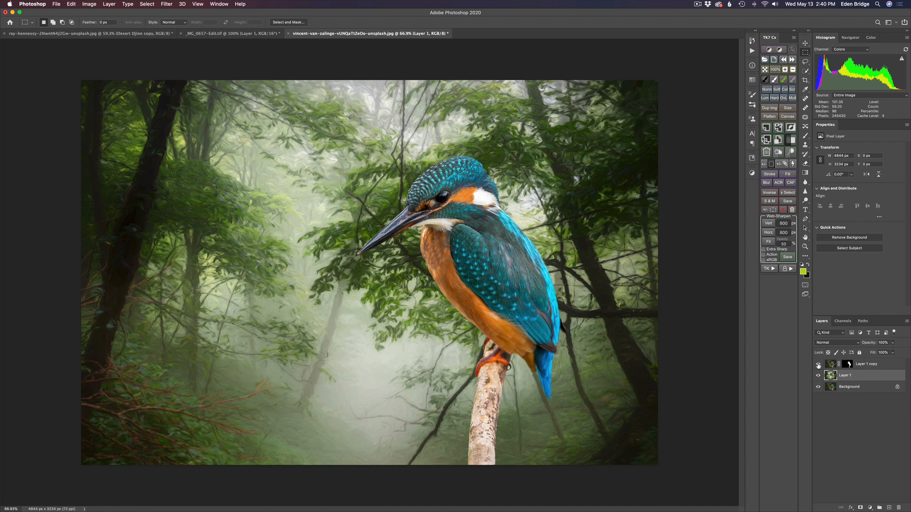
Send the Layer 1 copy bird layer to Topaz Studio 2 and add an Impression filter to it.
click(834, 365)
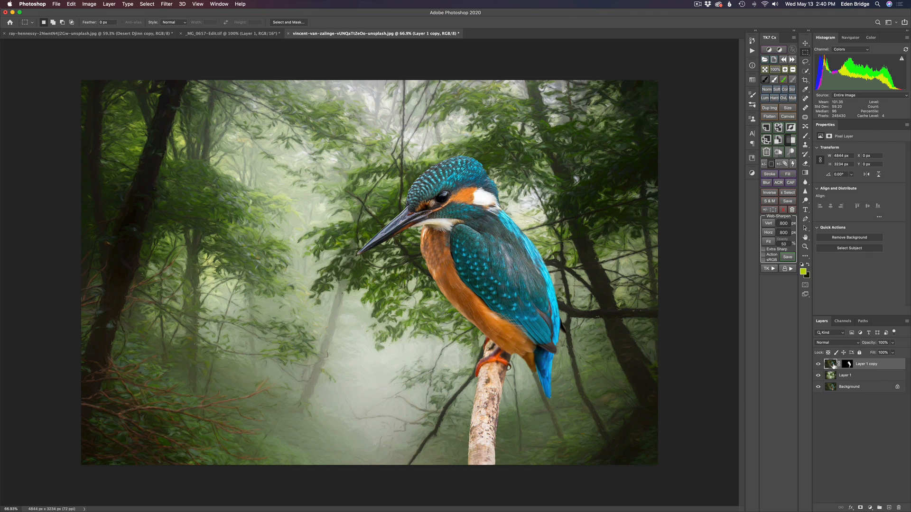
click(168, 6)
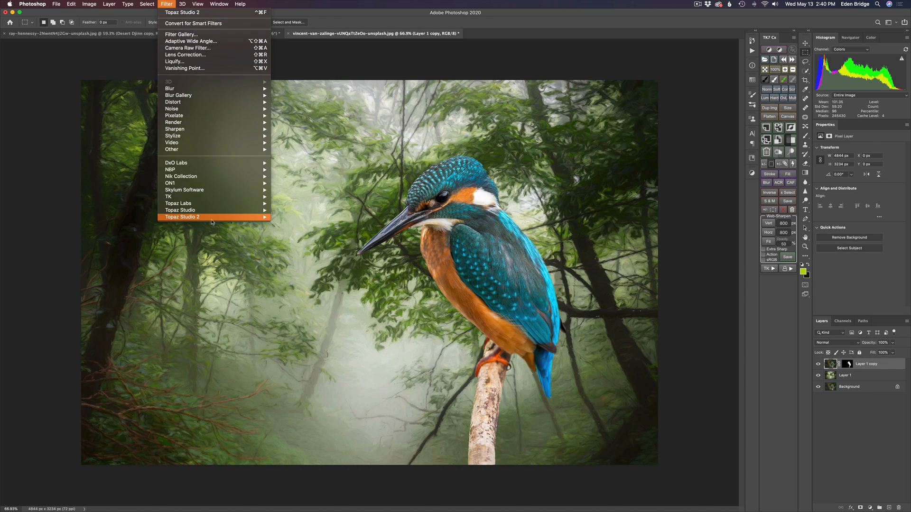
mouse_move(212, 218)
click(299, 218)
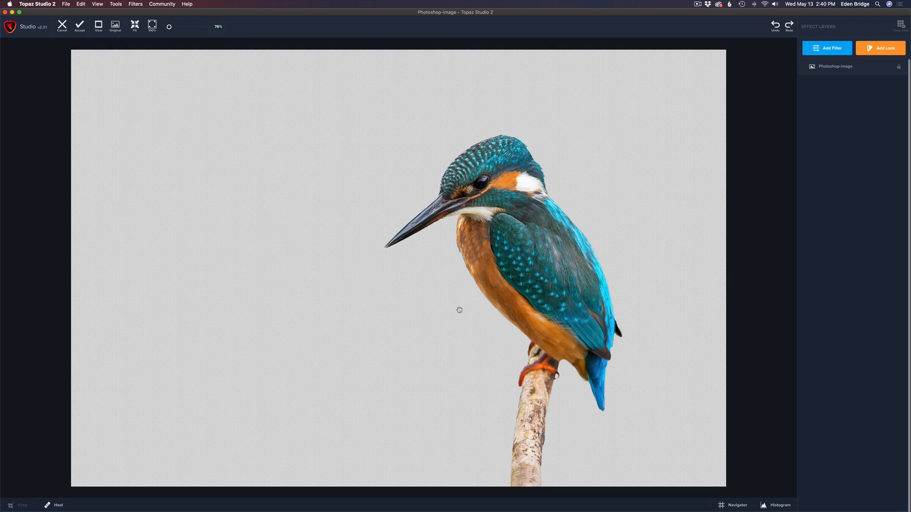
click(833, 49)
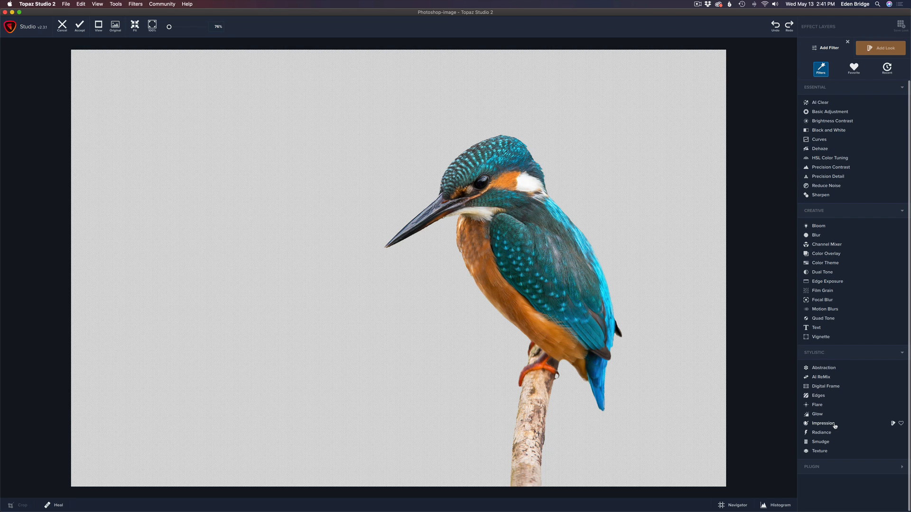
click(823, 424)
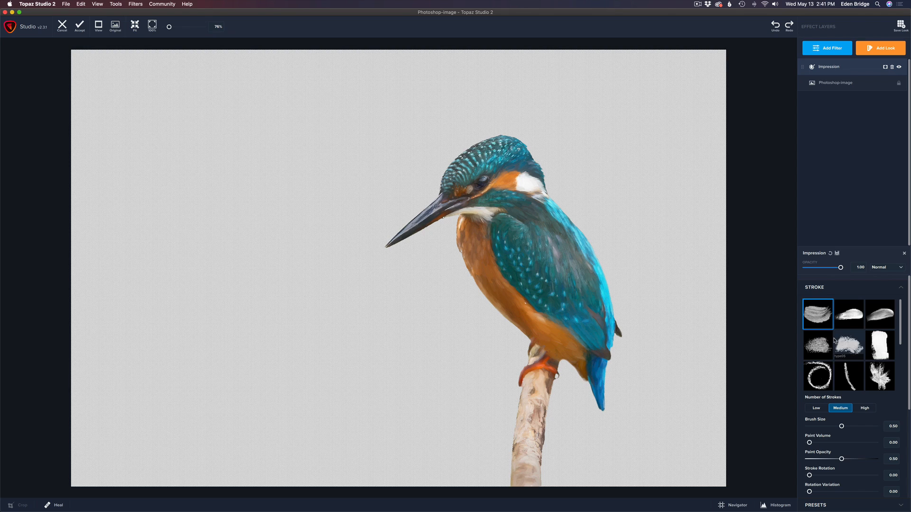
Try the circular stroke type for the Impression filter and set its texture background type to Original.
click(824, 374)
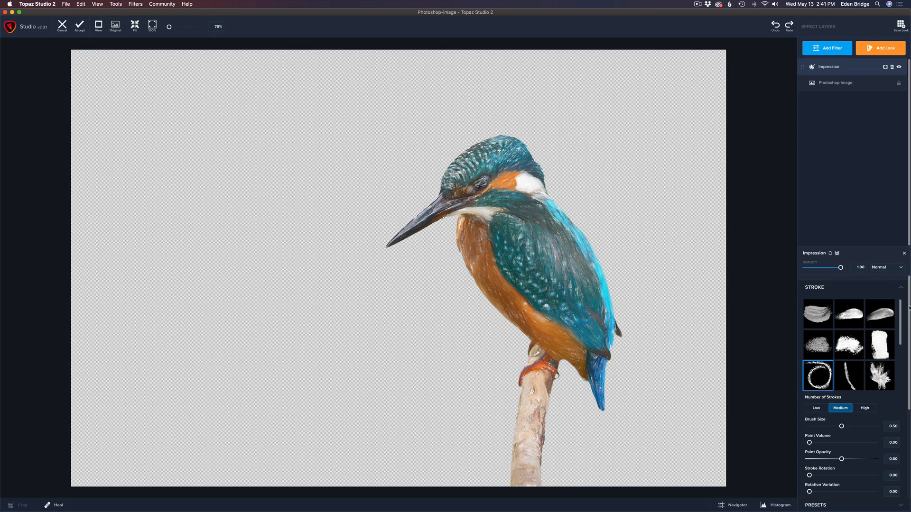
scroll(910, 351, down, 3)
scroll(909, 351, down, 3)
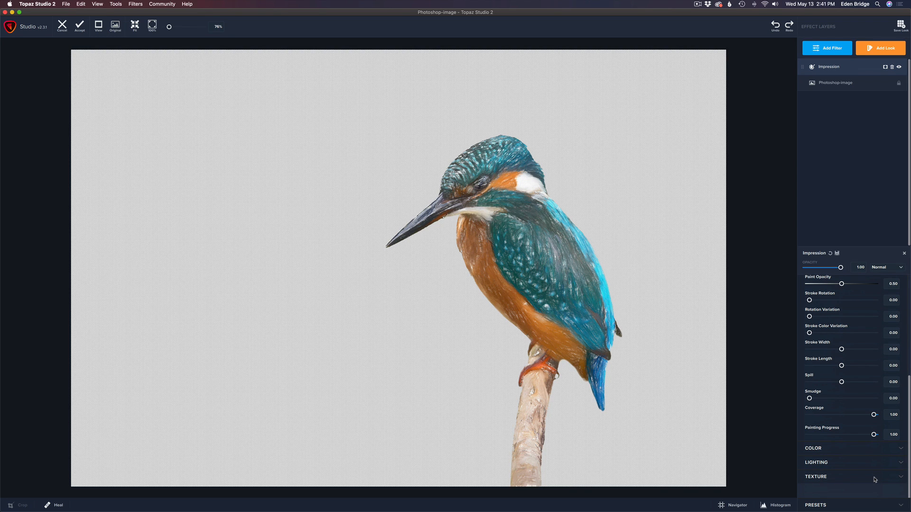
scroll(849, 467, down, 5)
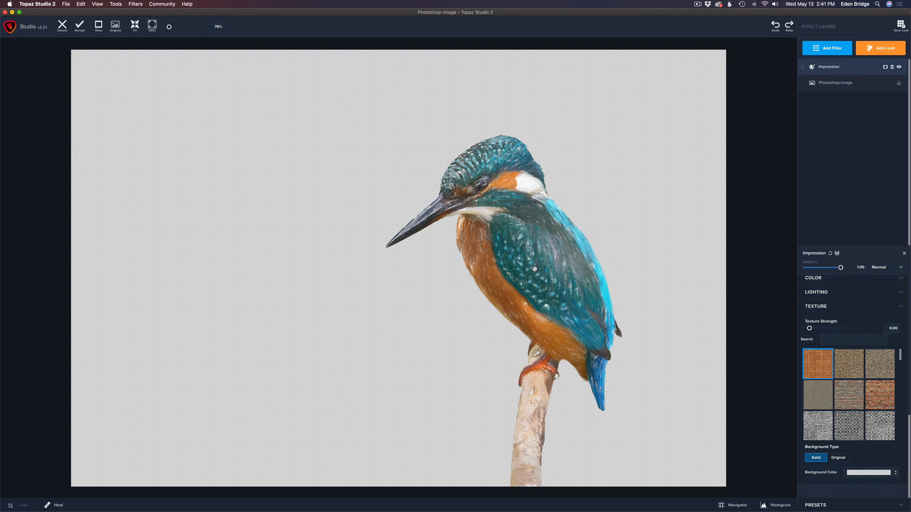
click(838, 458)
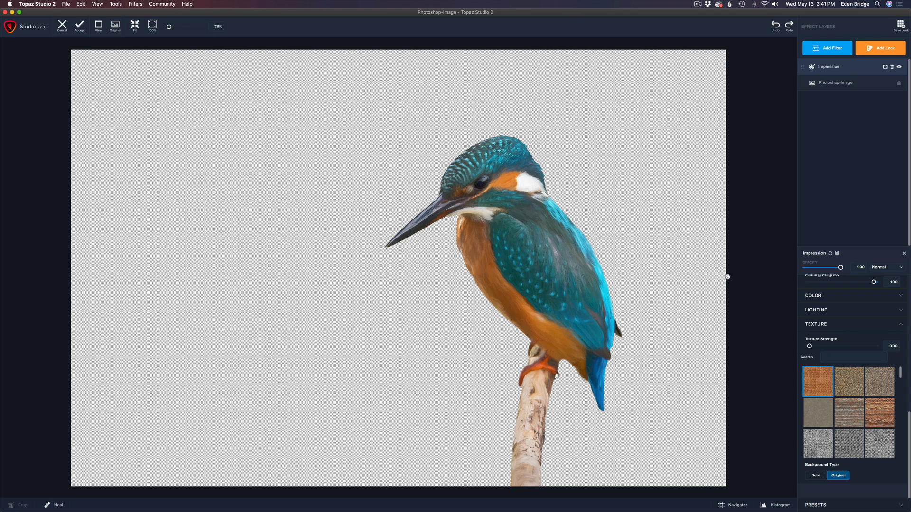
Try the thin curved stroke type, and select the splayed, leaf-like brush stroke for the bird.
drag(908, 417, 908, 275)
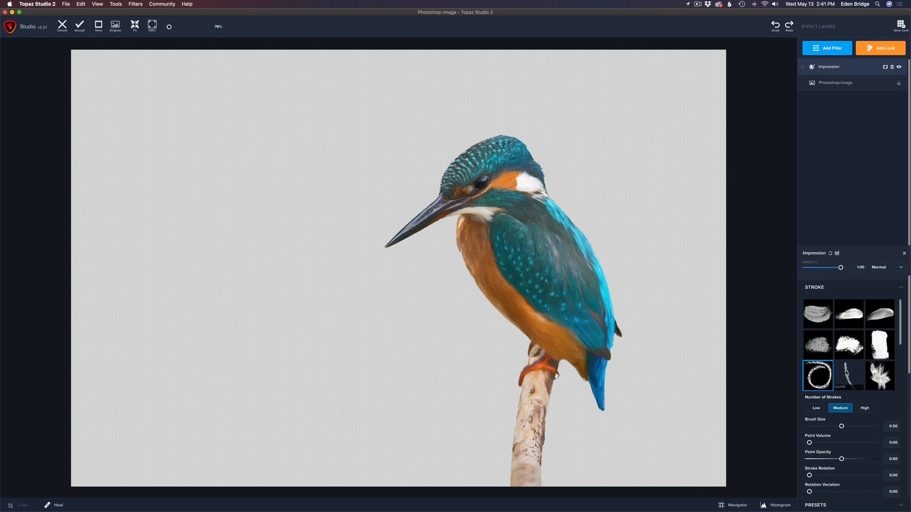
click(846, 373)
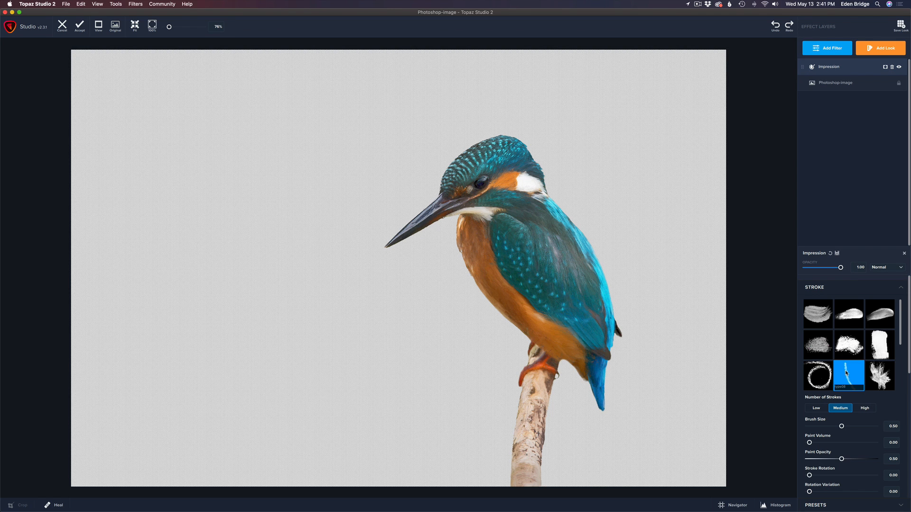
click(879, 375)
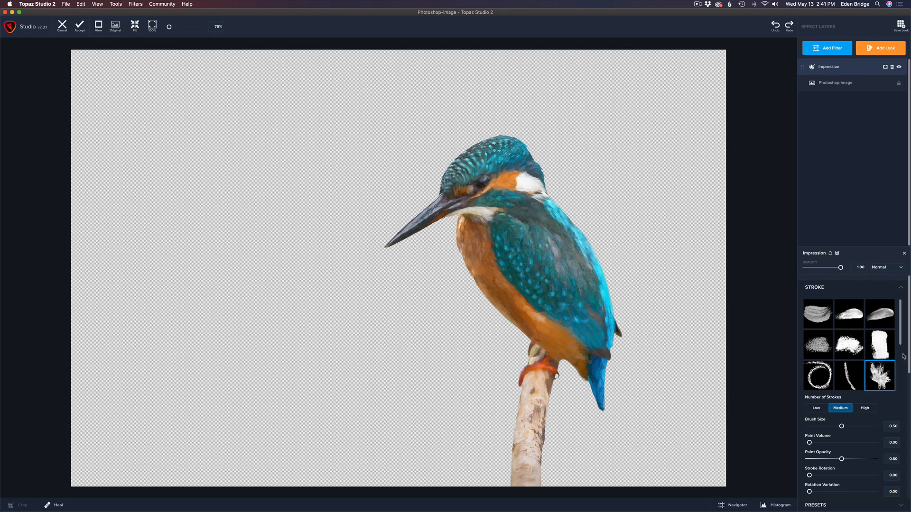
Set the Impression number of strokes to High after comparing with Low, with brush size 0.54 and paint opacity 0.85.
scroll(908, 347, down, 1)
scroll(908, 347, down, 3)
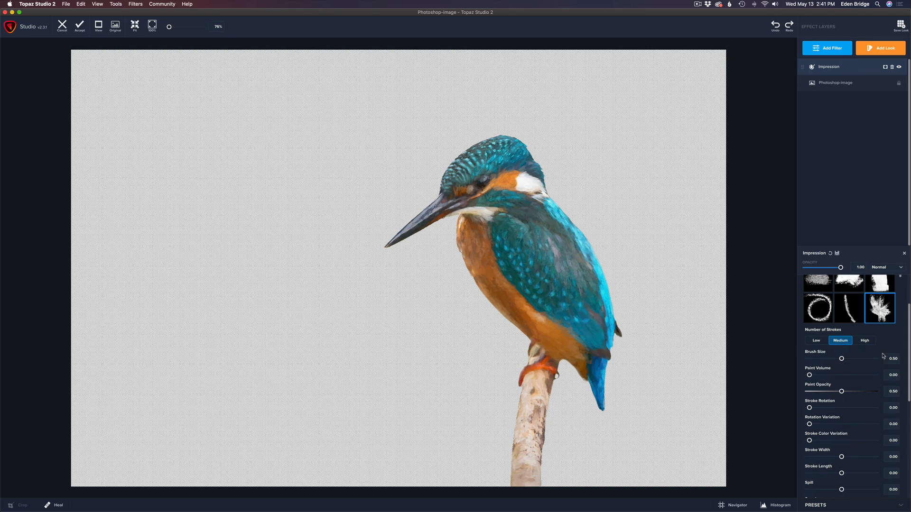
click(866, 342)
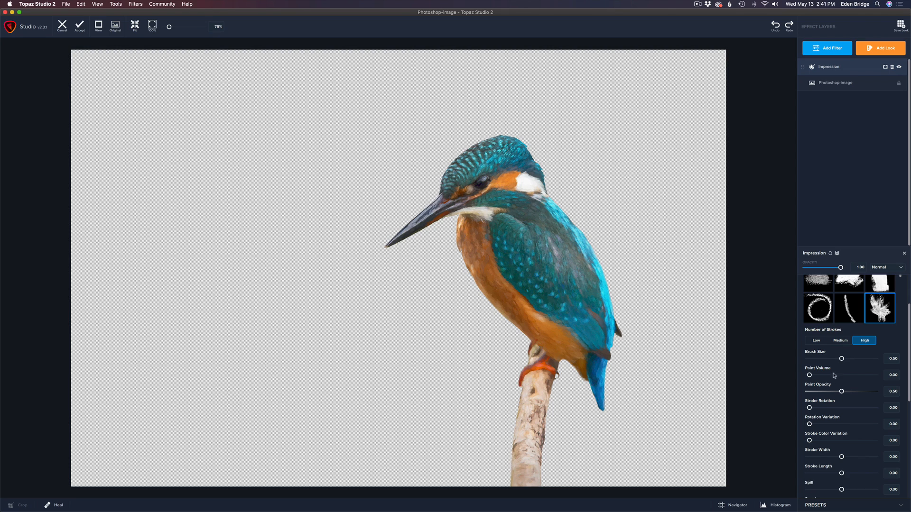
mouse_move(841, 359)
mouse_down()
mouse_move(854, 360)
mouse_move(830, 361)
mouse_up()
drag(830, 359, 845, 362)
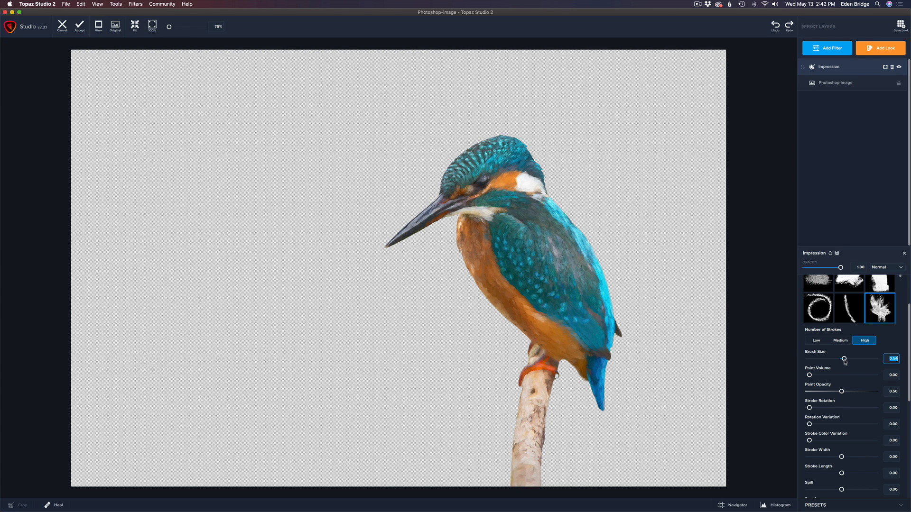
drag(842, 392, 864, 392)
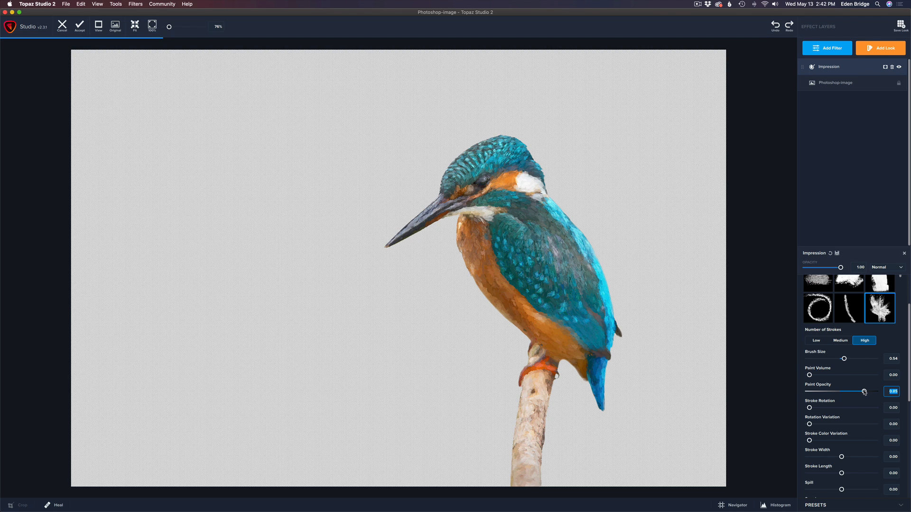
click(817, 341)
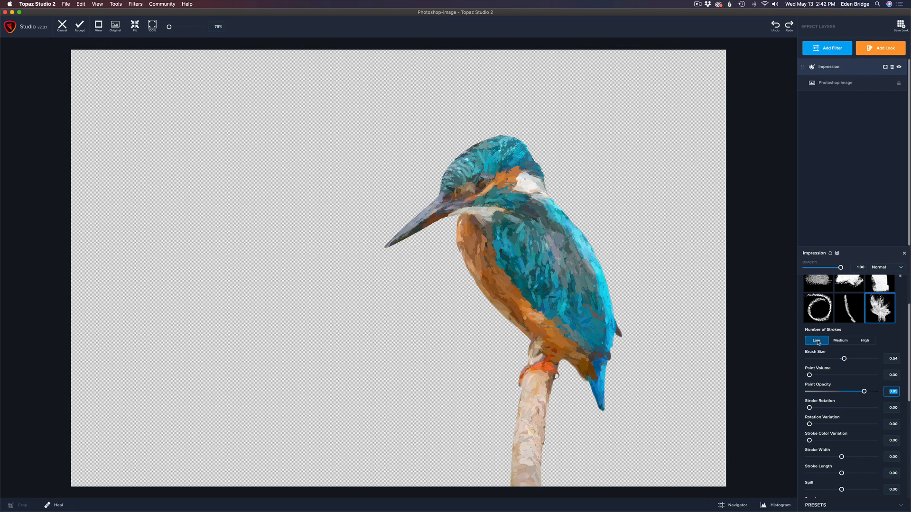
click(865, 341)
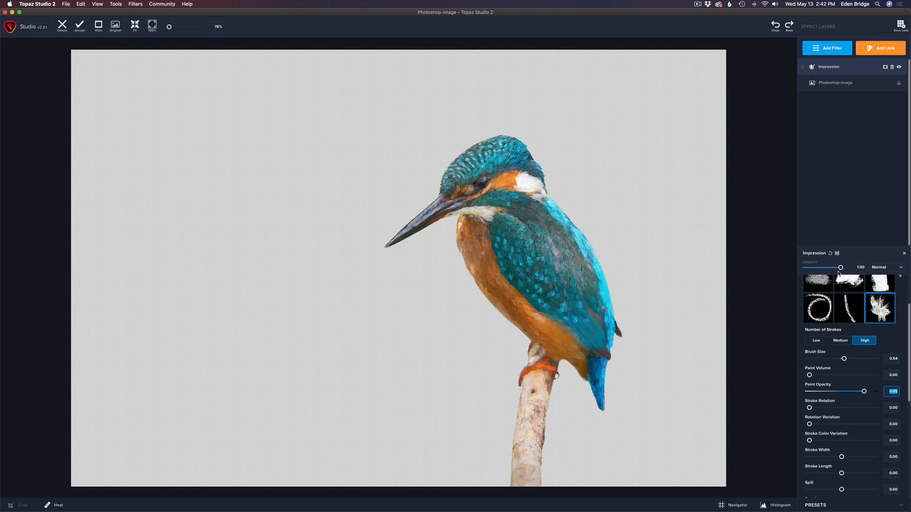
Reduce the Impression painting progress to 0.97 and raise its lighting contrast to 0.30.
mouse_move(840, 268)
mouse_down()
mouse_move(817, 267)
mouse_move(841, 267)
mouse_up()
drag(908, 358, 909, 440)
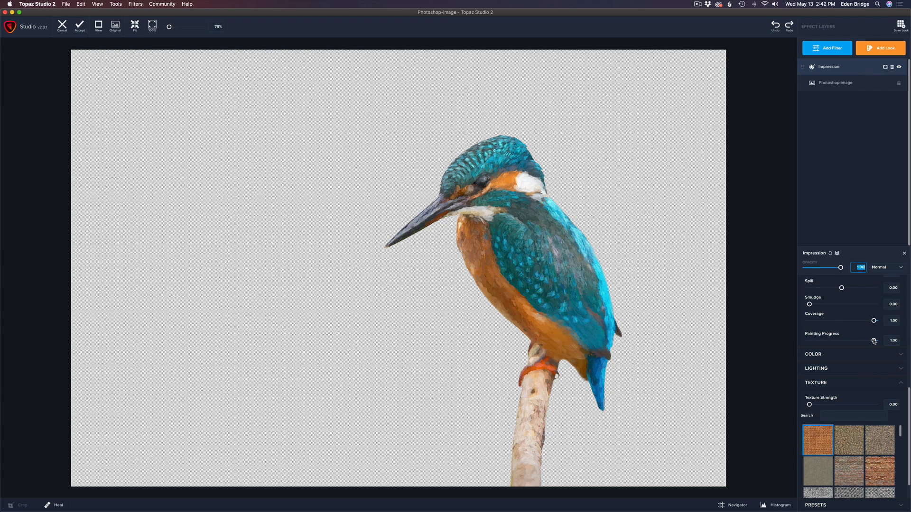
mouse_move(874, 341)
mouse_down()
mouse_move(822, 340)
mouse_move(875, 340)
mouse_up()
drag(874, 341, 871, 344)
key(Up)
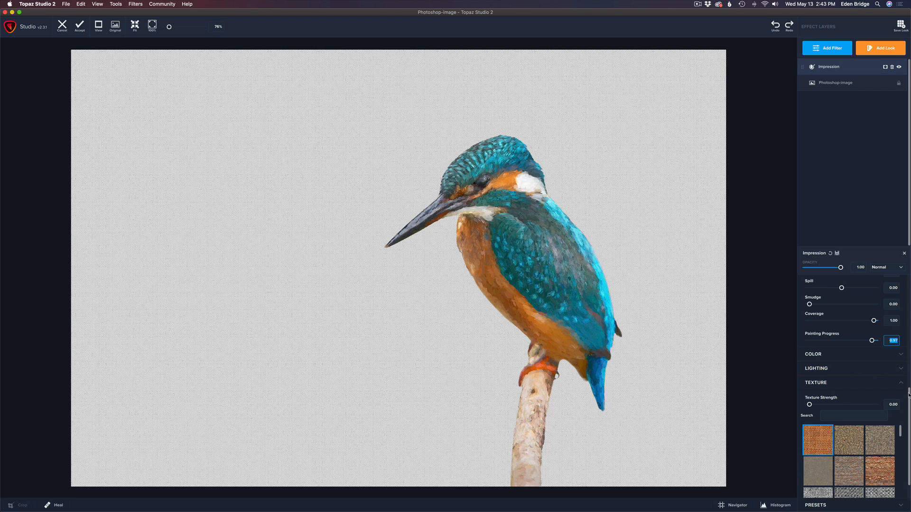
click(901, 369)
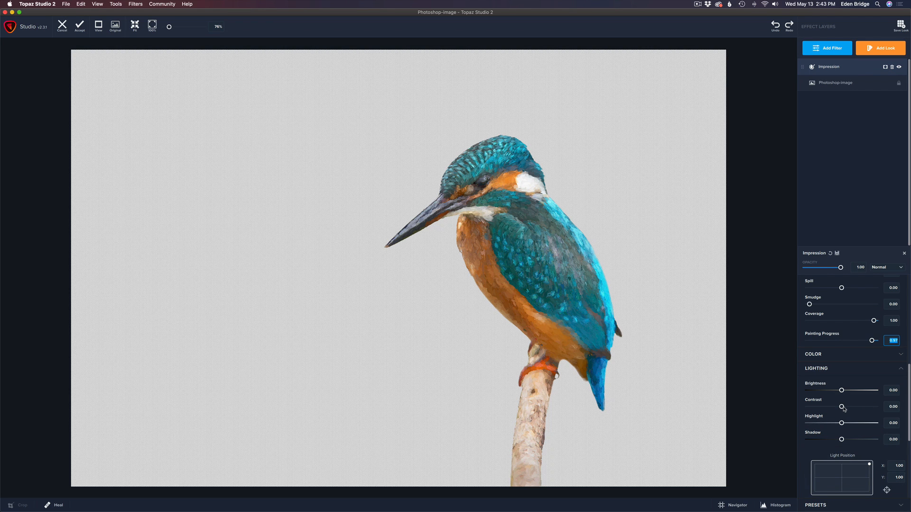
mouse_move(841, 407)
mouse_down()
mouse_move(855, 409)
mouse_move(842, 392)
mouse_up()
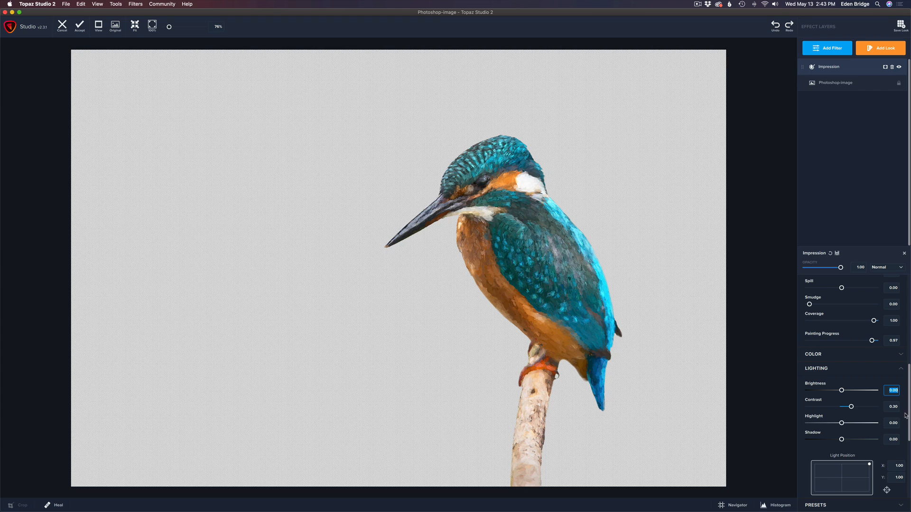
Lower the Impression stroke width to about -0.43 and fine-tune the stroke length and spill slightly upward.
drag(909, 401, 909, 332)
scroll(874, 387, down, 5)
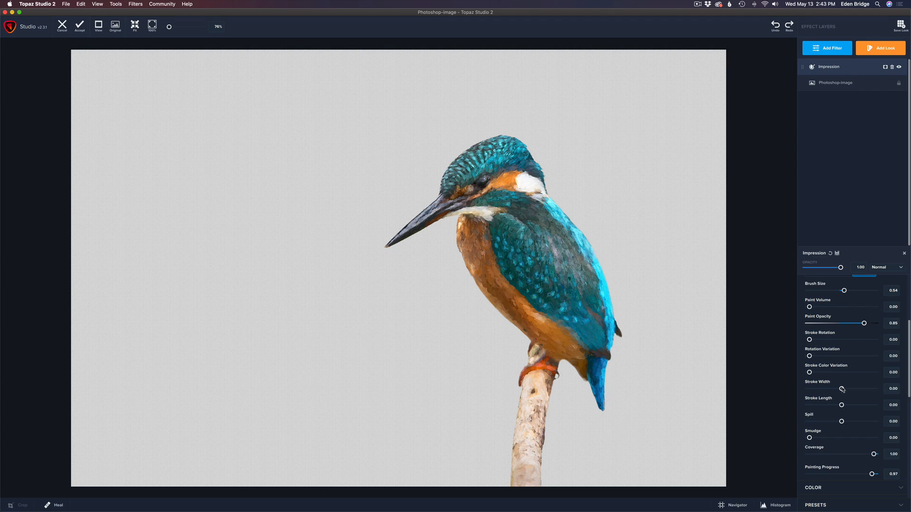
mouse_move(842, 389)
mouse_down()
mouse_move(866, 390)
mouse_move(818, 389)
mouse_move(827, 389)
mouse_up()
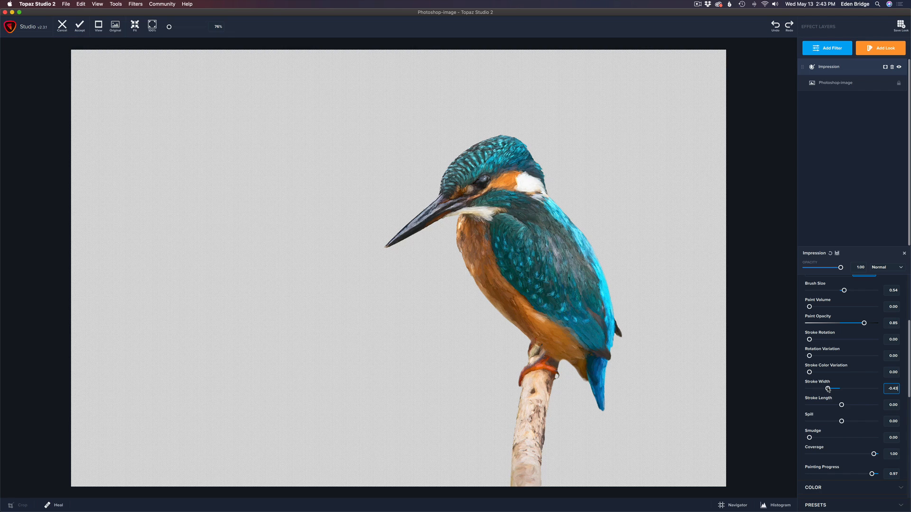
mouse_move(827, 390)
mouse_down()
mouse_move(870, 407)
mouse_move(816, 404)
mouse_move(845, 404)
mouse_up()
mouse_move(842, 422)
mouse_down()
mouse_move(853, 422)
mouse_move(844, 422)
mouse_up()
scroll(908, 359, up, 5)
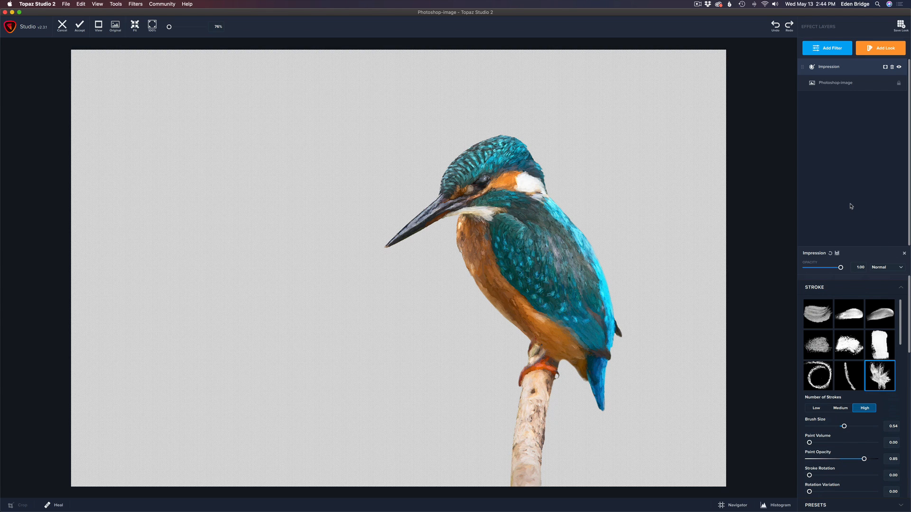
Add a Precision Contrast filter with micro contrast 0.34, low contrast 0.34 and medium contrast 0.55.
click(834, 48)
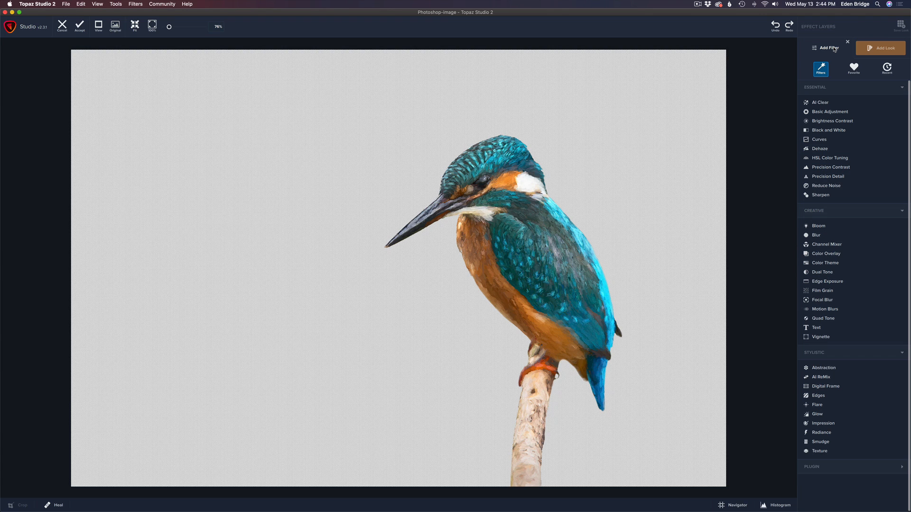
click(843, 168)
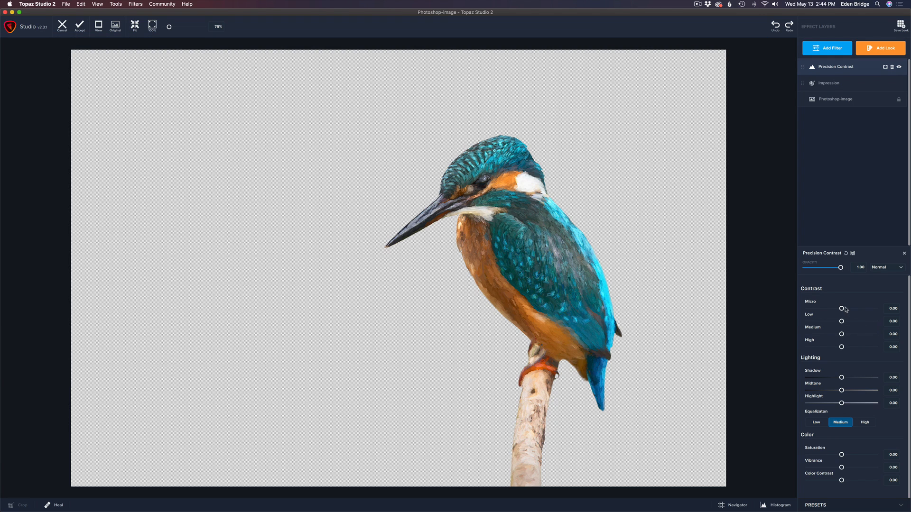
drag(843, 309, 855, 310)
drag(855, 310, 860, 338)
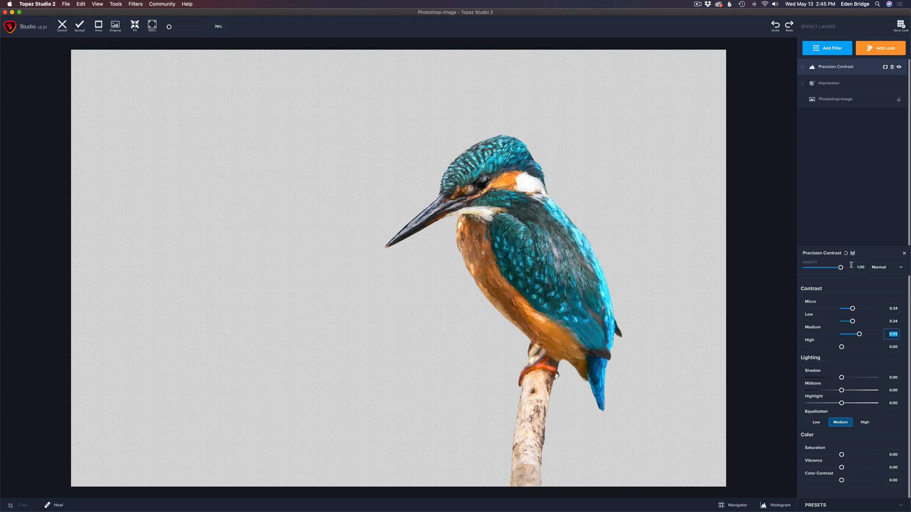
Try the Precision Contrast filter at 0.32 opacity and return it to 1.00.
drag(841, 268, 817, 266)
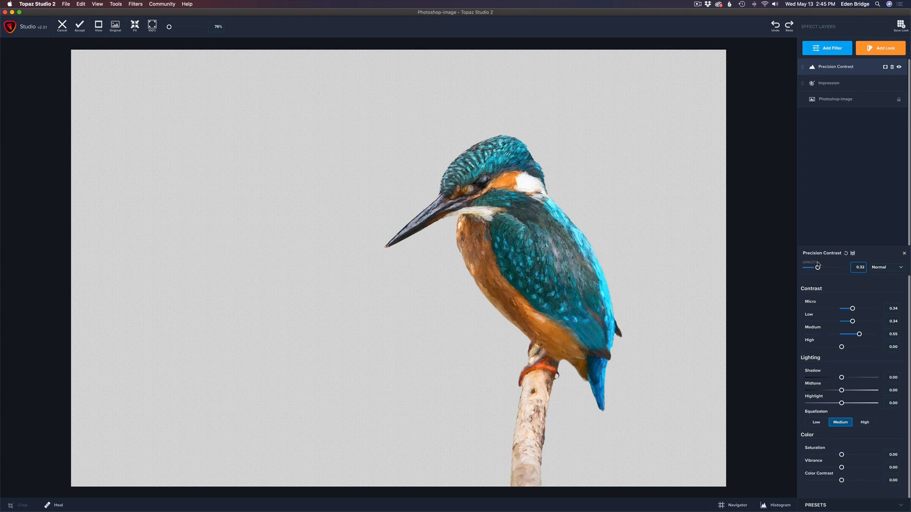
drag(817, 267, 853, 267)
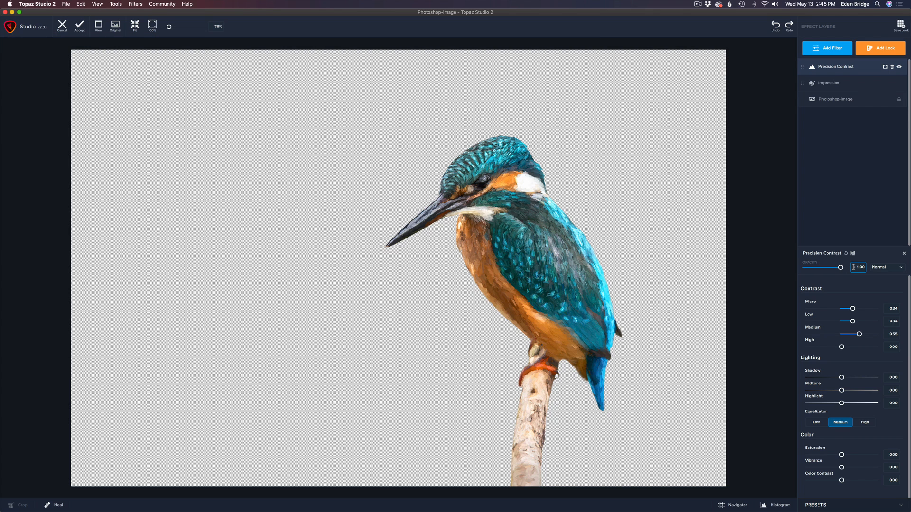
double_click(859, 266)
Reduce the opacity of the Impression filter layer to 0.81.
click(857, 87)
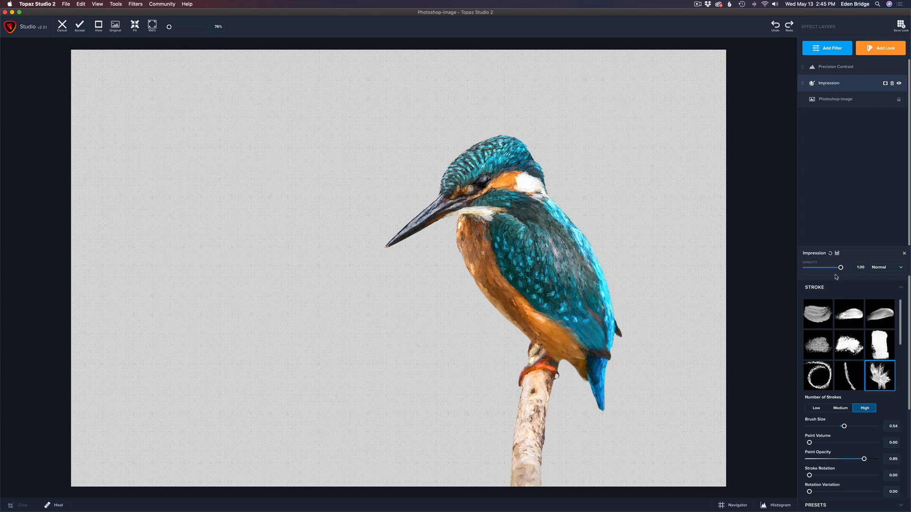
drag(840, 268, 835, 268)
drag(834, 269, 834, 269)
Add a mask to the Impression layer and brush the effect off the bird's eye with a 0.09 radius black brush.
click(886, 84)
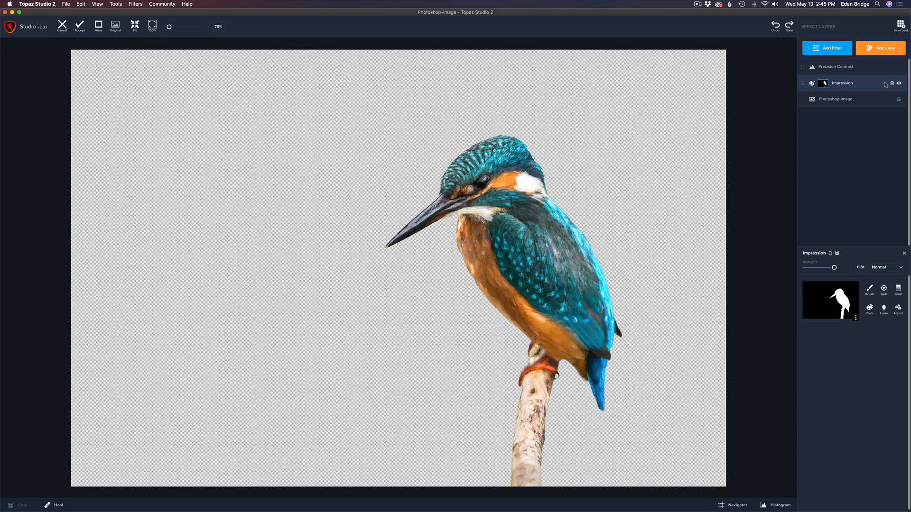
click(869, 290)
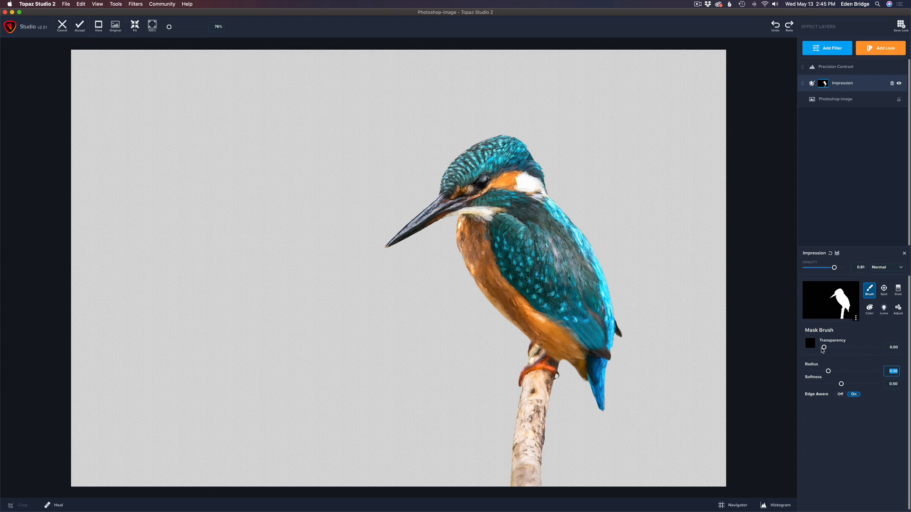
drag(828, 371, 814, 370)
click(485, 180)
Raise the mask brush transparency in stages to partly remove the effect around the eye, and accept the result back into Photoshop.
drag(824, 347, 838, 347)
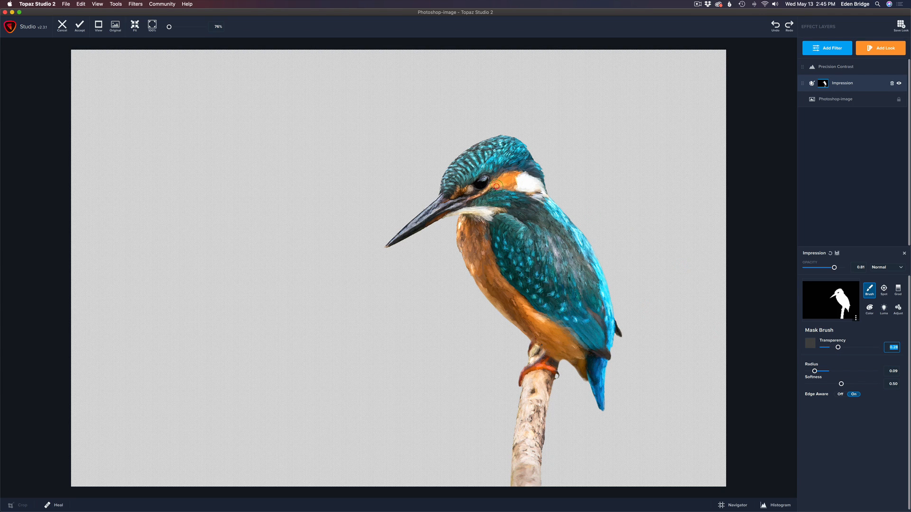
drag(487, 179, 480, 184)
drag(838, 347, 845, 348)
drag(481, 183, 474, 185)
click(80, 27)
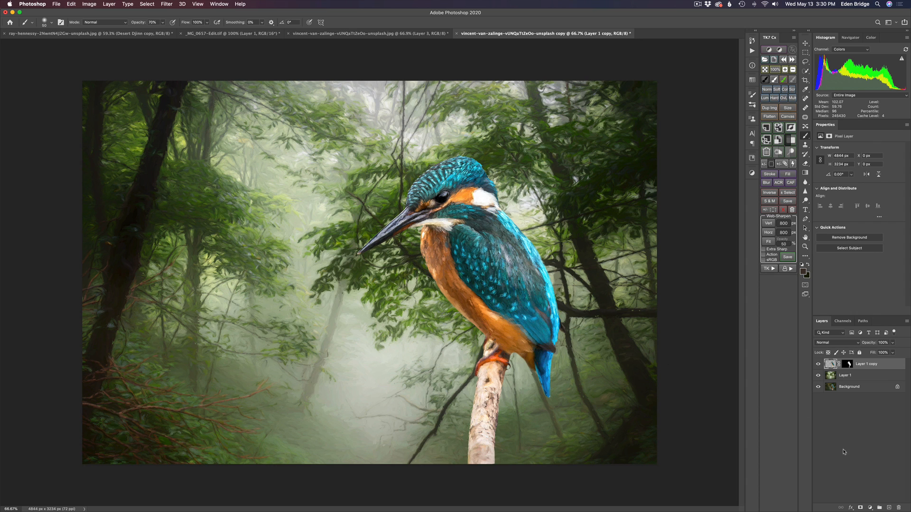
Add a new empty layer above the kingfisher layer and clip it to that layer.
click(890, 508)
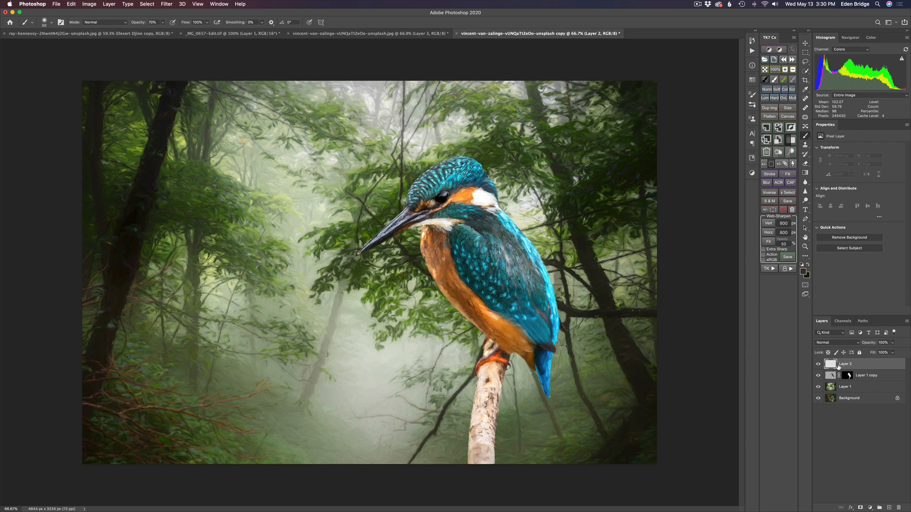
right_click(886, 365)
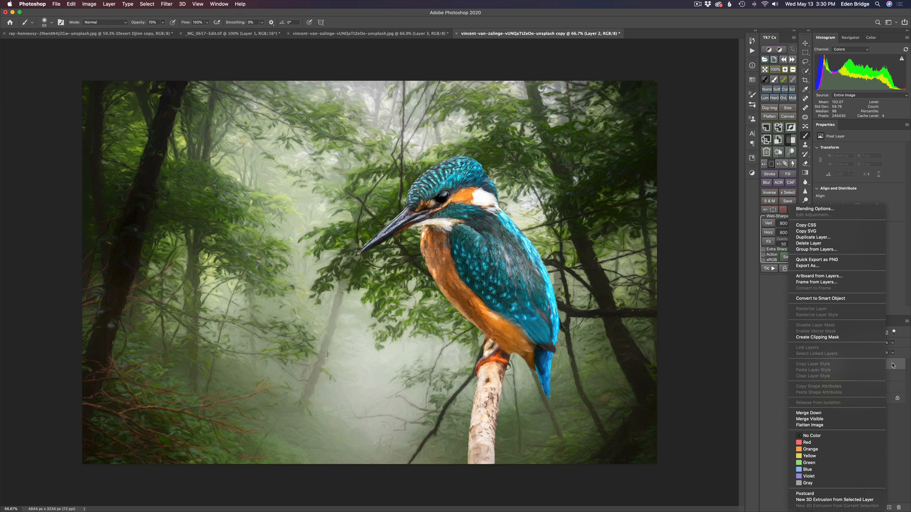
click(830, 337)
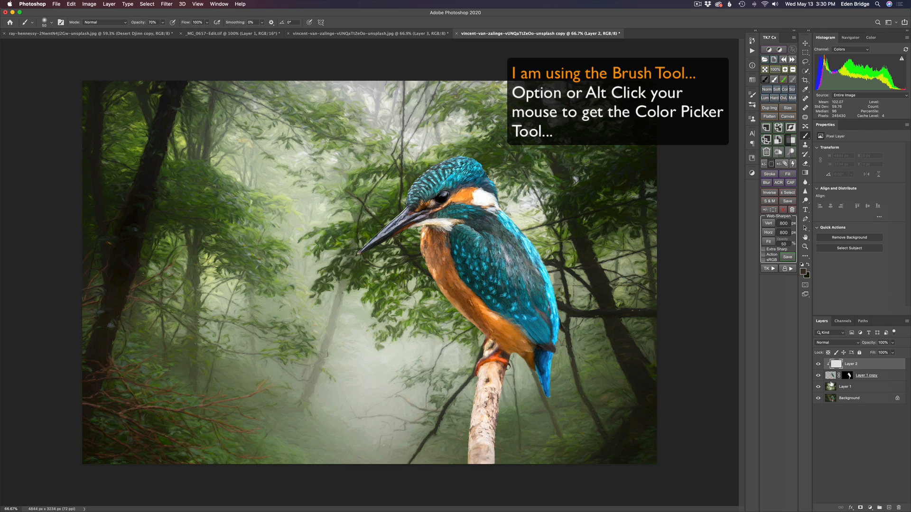
Sample a colour near the bird's feet and paint down the pale perch with an enlarged brush at 60% opacity.
alt+click(506, 354)
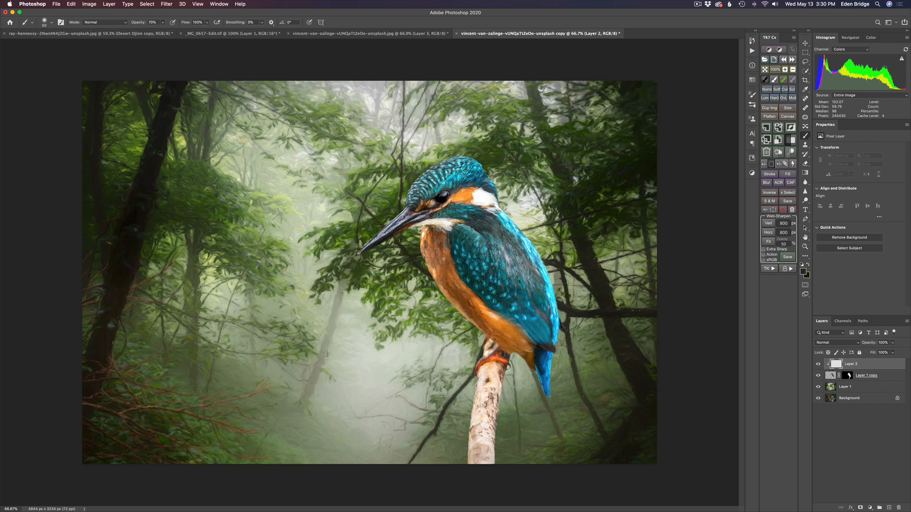
key(6)
ctrl+alt+drag(495, 373, 506, 373)
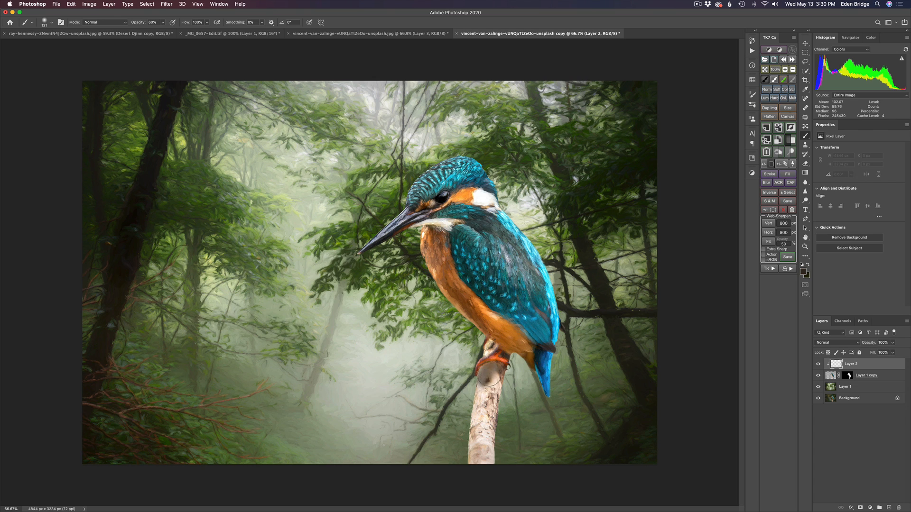
mouse_move(483, 384)
mouse_down()
mouse_move(479, 432)
mouse_move(480, 441)
mouse_move(488, 409)
mouse_move(491, 470)
mouse_up()
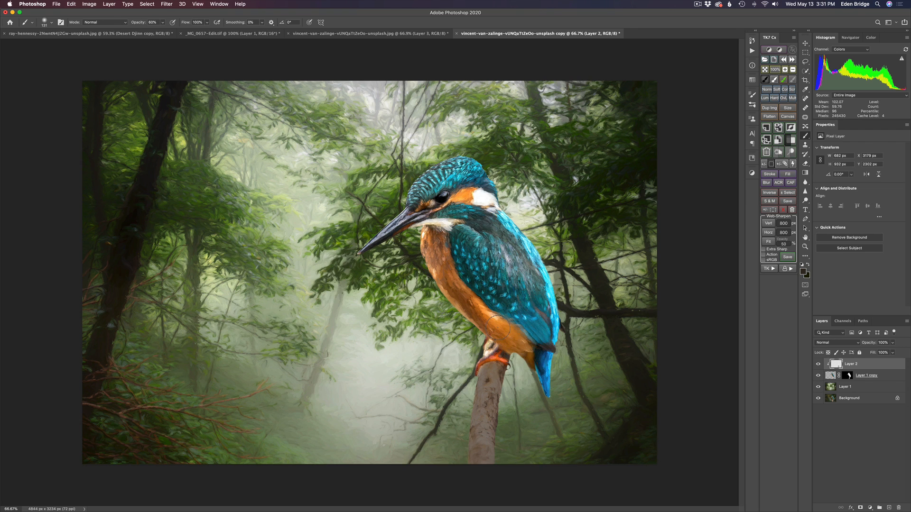
Darken the tip of the perch around the bird's feet at 30% brush opacity, and lower the brush opacity to 10%.
key(3)
drag(485, 348, 474, 354)
click(490, 346)
key(1)
Add a Curves adjustment clipped to the kingfisher layers and darken its midtones from input 143 to output 108.
click(871, 508)
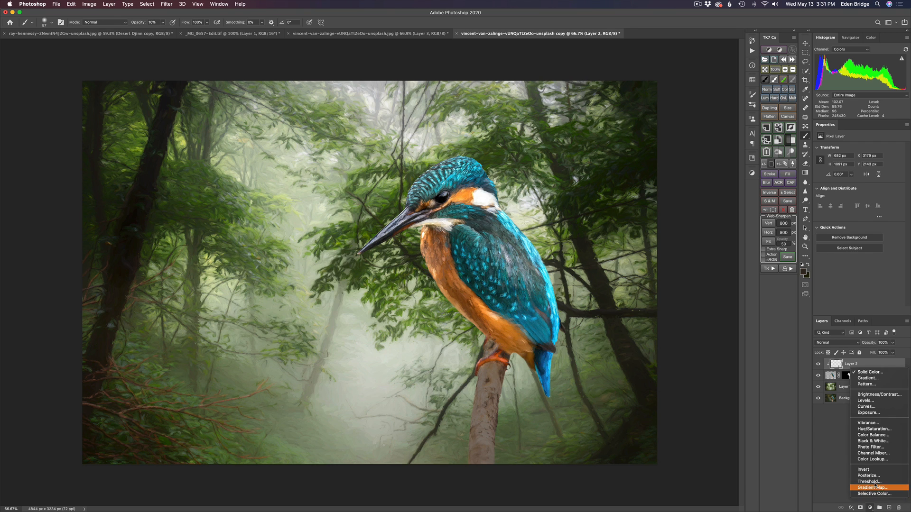
click(880, 409)
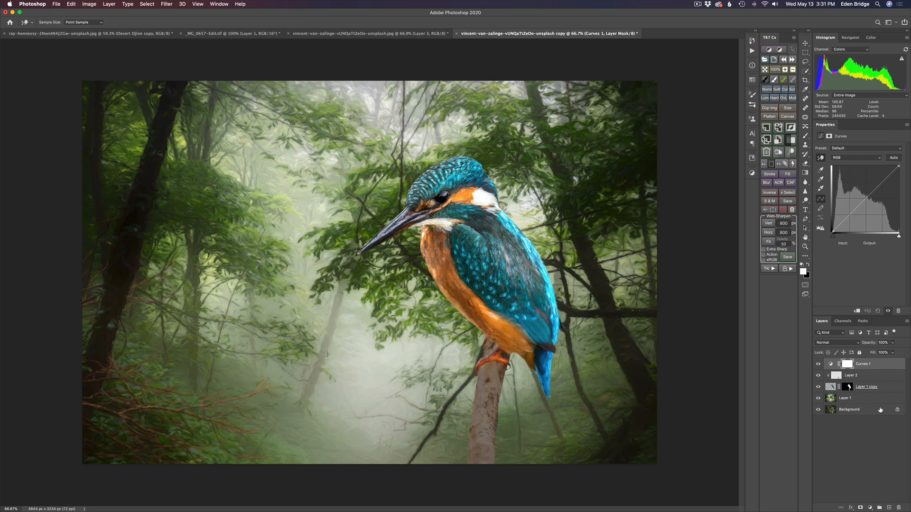
right_click(892, 364)
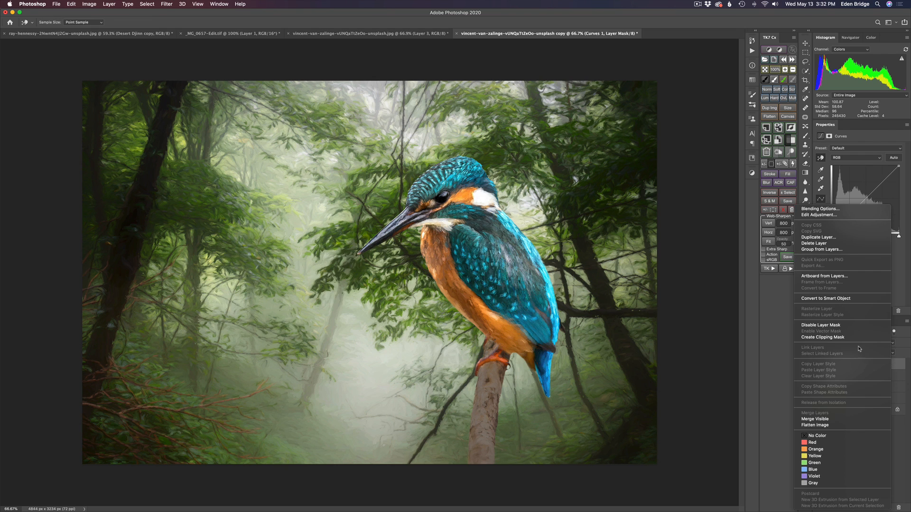
click(844, 338)
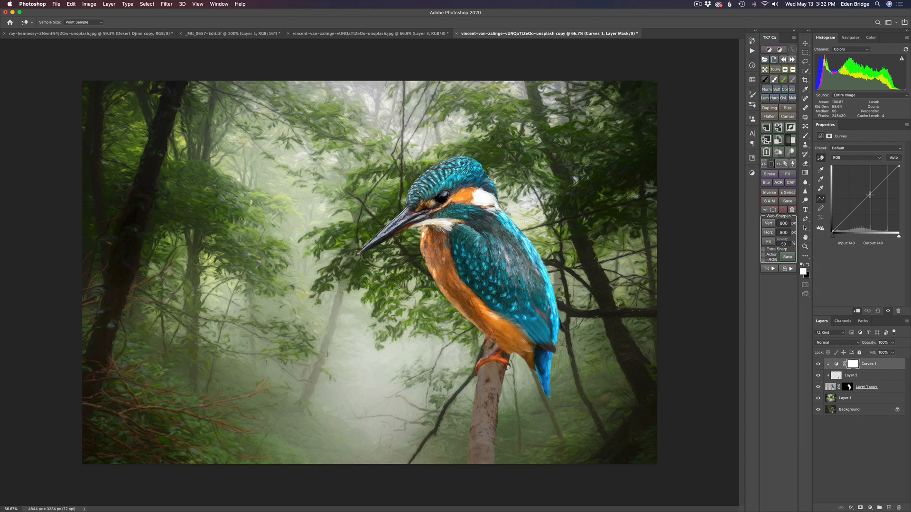
drag(870, 195, 869, 203)
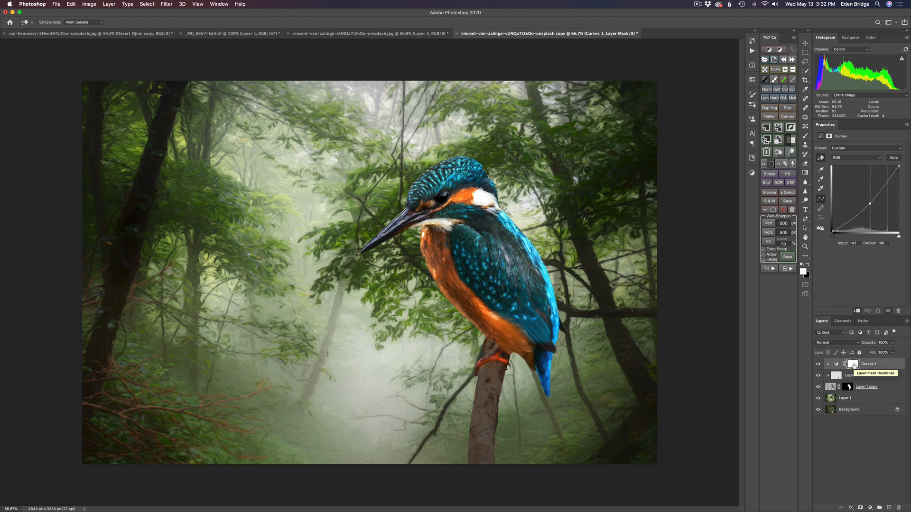
Invert the Curves mask to black and paint the darkening back onto the perch with a white brush at 50% opacity.
key(super+i)
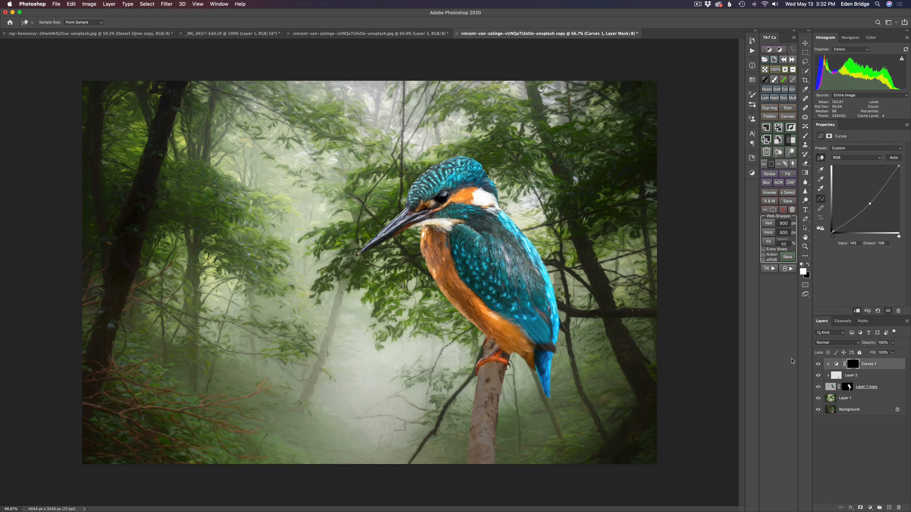
key(b)
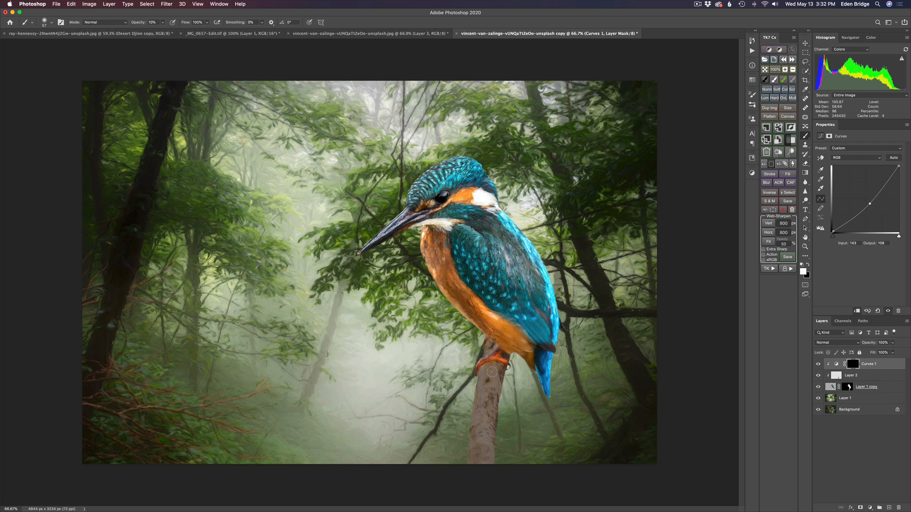
ctrl+alt+drag(492, 373, 499, 372)
key(5)
mouse_move(487, 372)
mouse_down()
mouse_move(486, 398)
mouse_move(493, 382)
mouse_move(479, 448)
mouse_move(492, 417)
mouse_move(484, 438)
mouse_move(493, 375)
mouse_move(485, 366)
mouse_move(497, 366)
mouse_move(490, 348)
mouse_move(485, 396)
mouse_move(497, 359)
mouse_move(479, 364)
mouse_move(492, 361)
mouse_move(492, 370)
mouse_move(469, 460)
mouse_move(498, 382)
mouse_up()
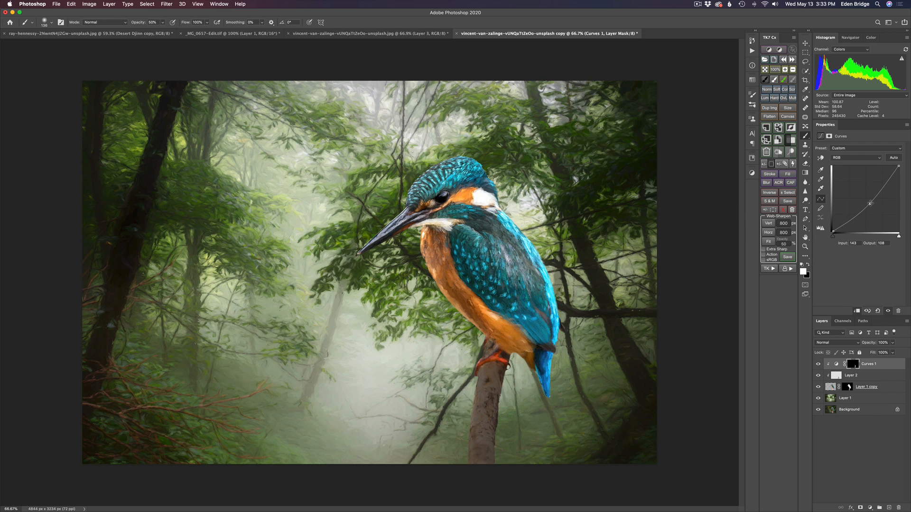
Lower the Curves midpoint further to darken the perch more, and compare the image with the adjustment hidden and shown.
drag(871, 204, 870, 211)
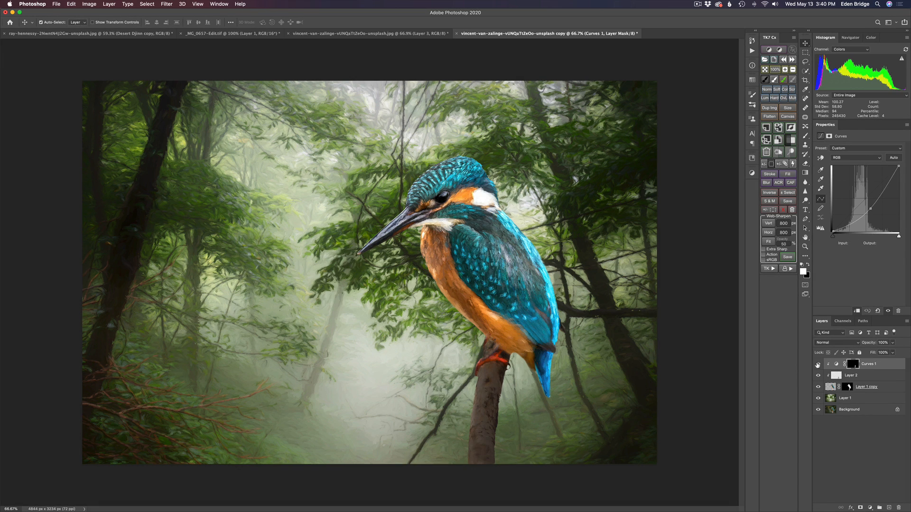
click(817, 365)
click(817, 365)
click(817, 365)
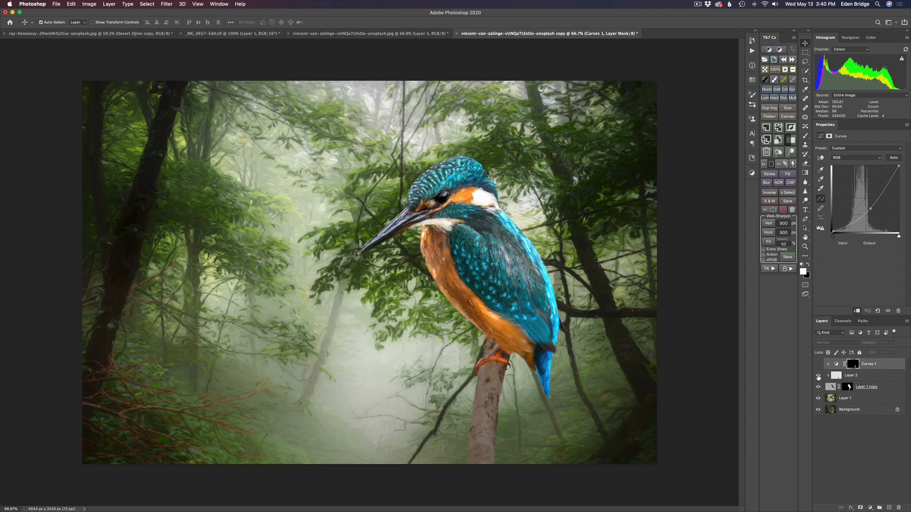
click(818, 364)
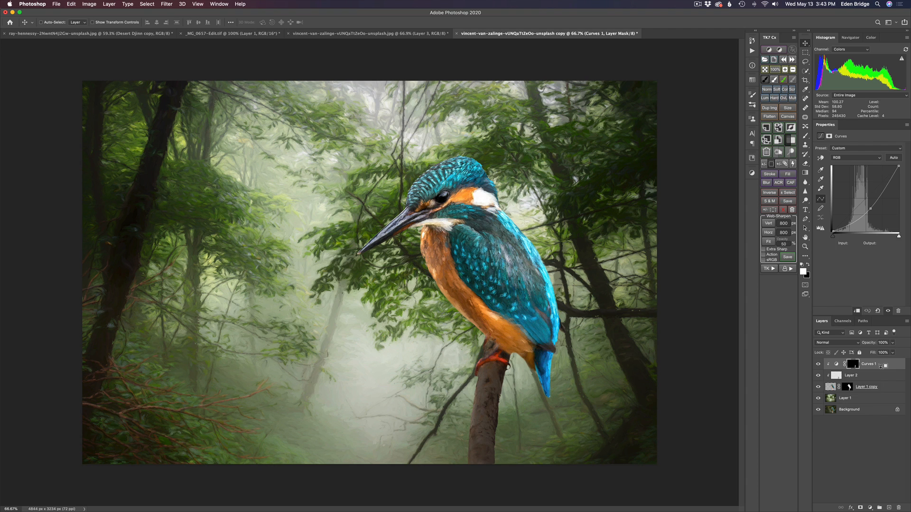
Stamp all visible layers into a new top layer and open it in Topaz Studio 2.
key(super+alt+shift+e)
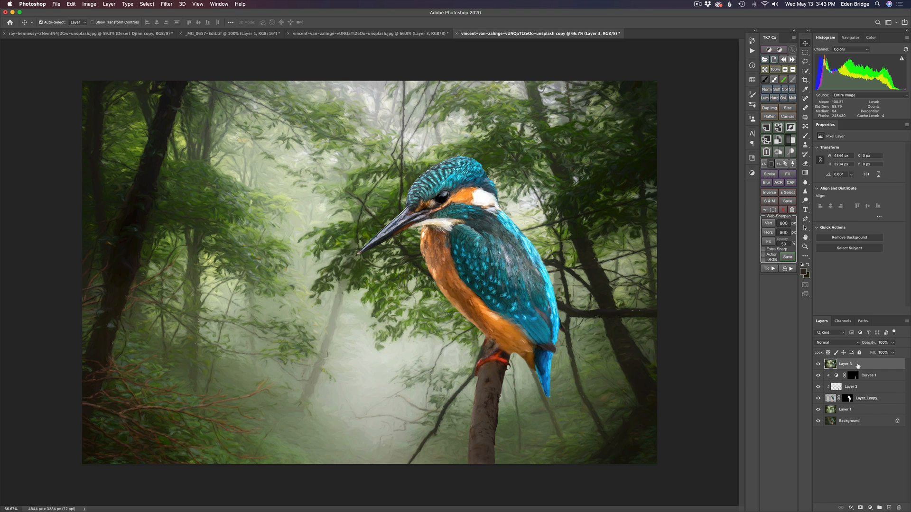
click(167, 4)
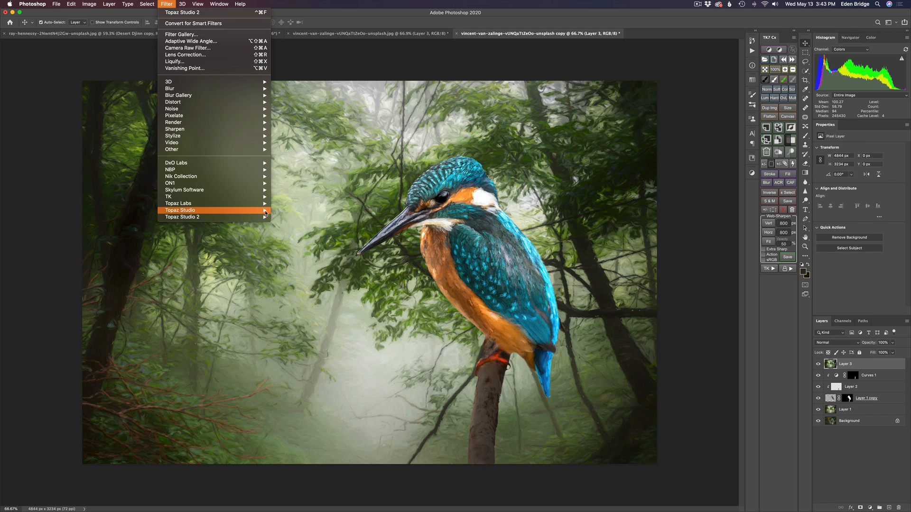
mouse_move(208, 210)
click(285, 217)
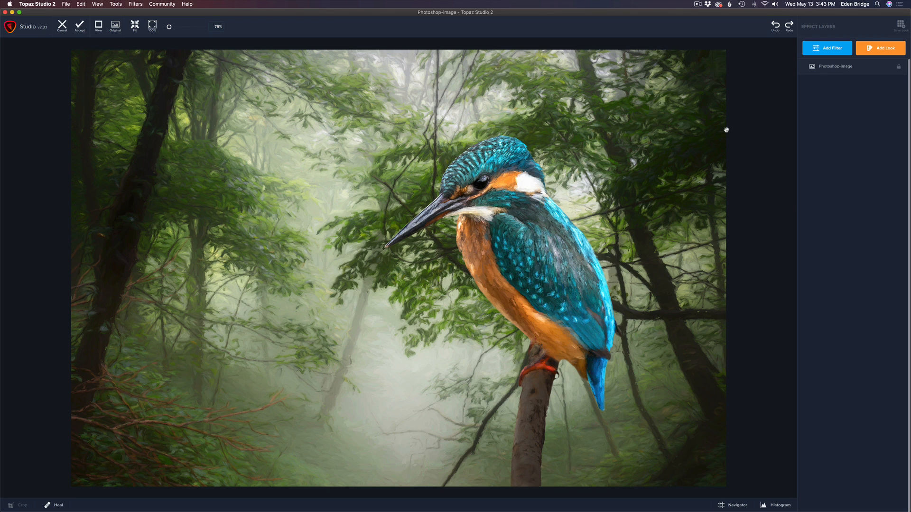
Add an AI ReMix filter to the image and browse through its styles.
click(829, 49)
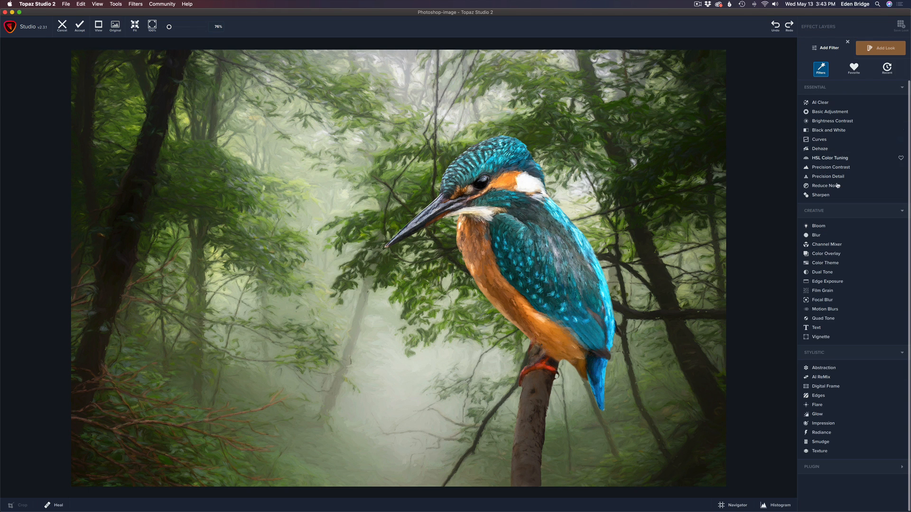
click(835, 377)
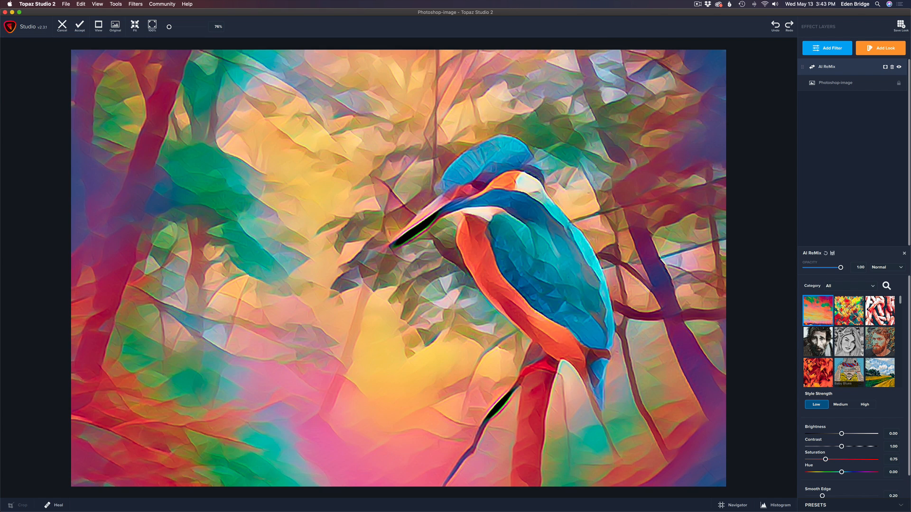
scroll(848, 342, down, 10)
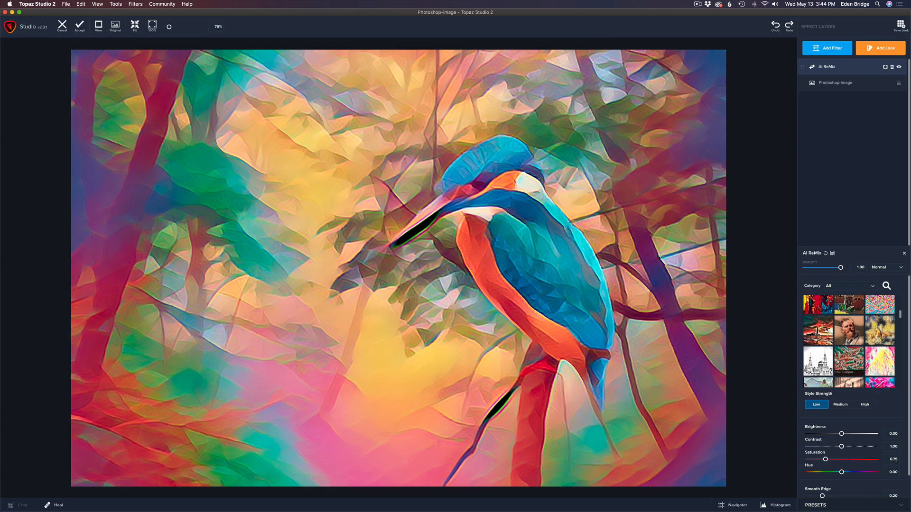
scroll(854, 361, down, 10)
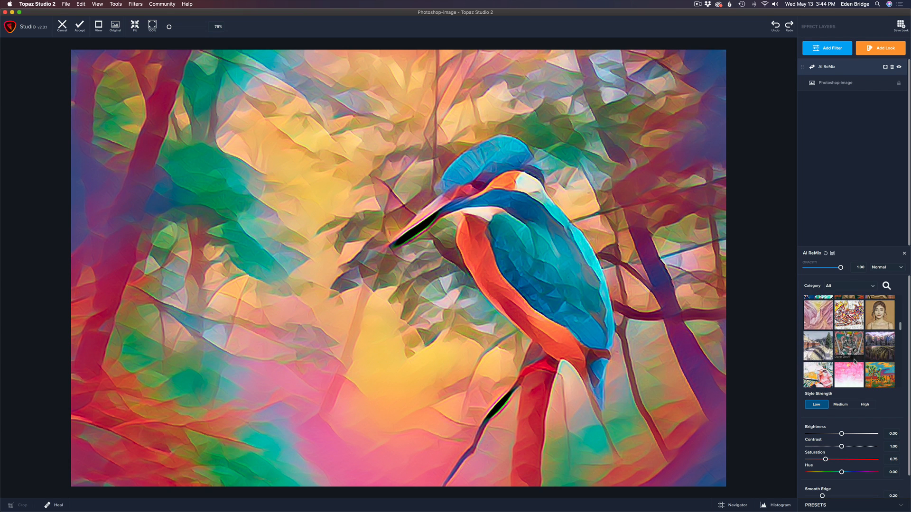
scroll(854, 362, down, 2)
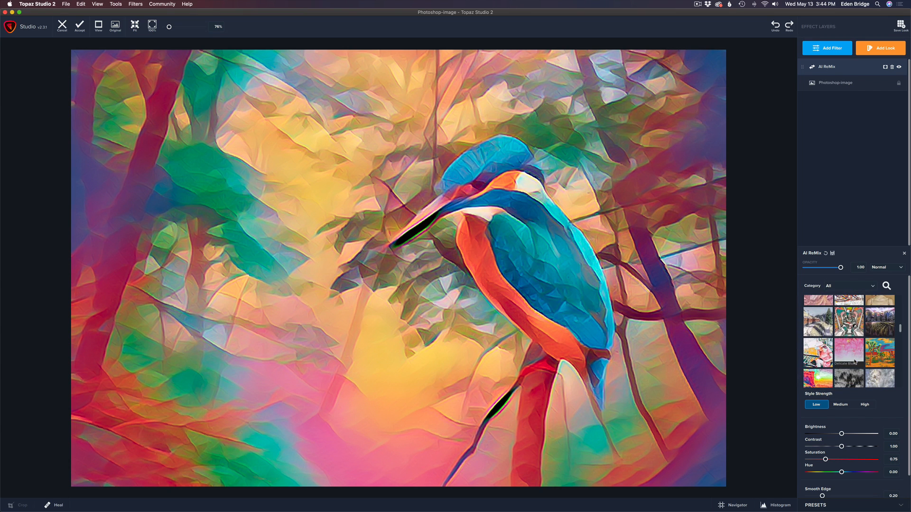
Search the AI ReMix styles for "frayin" and apply the style showing dark figures on a white background.
click(886, 286)
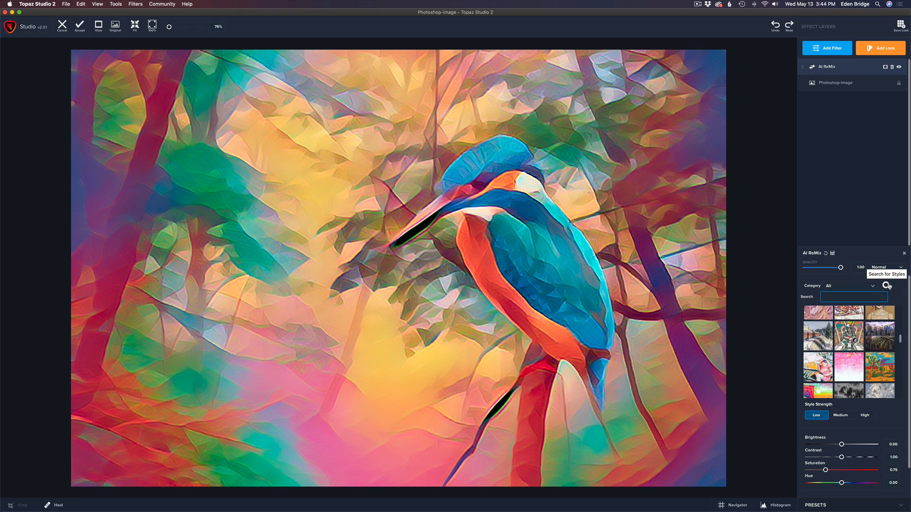
text(fra)
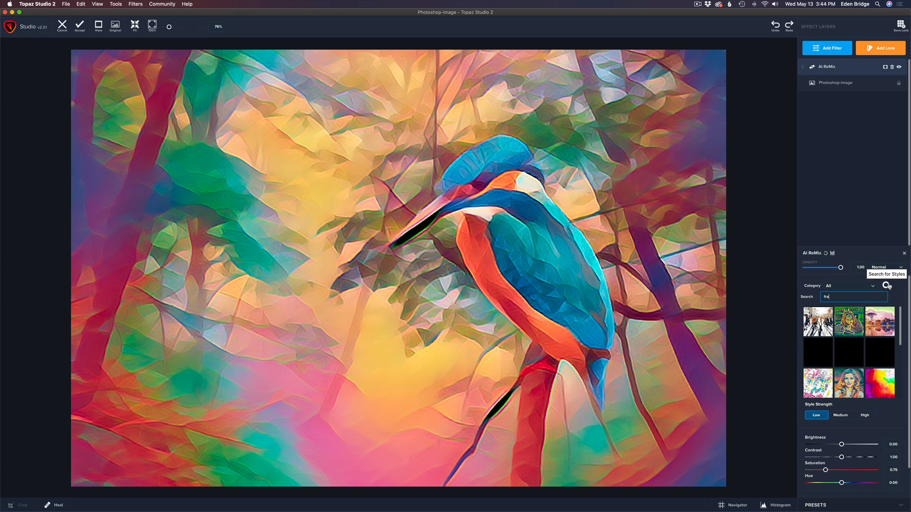
text(yin)
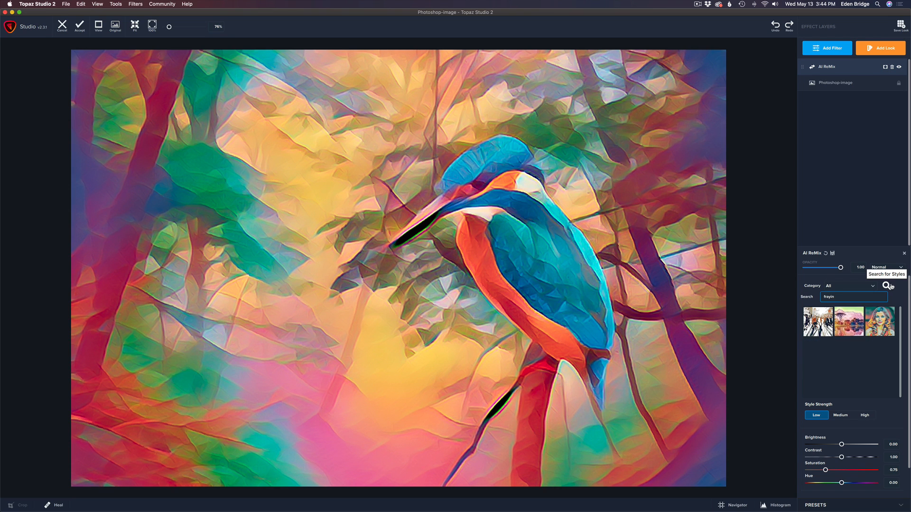
click(815, 319)
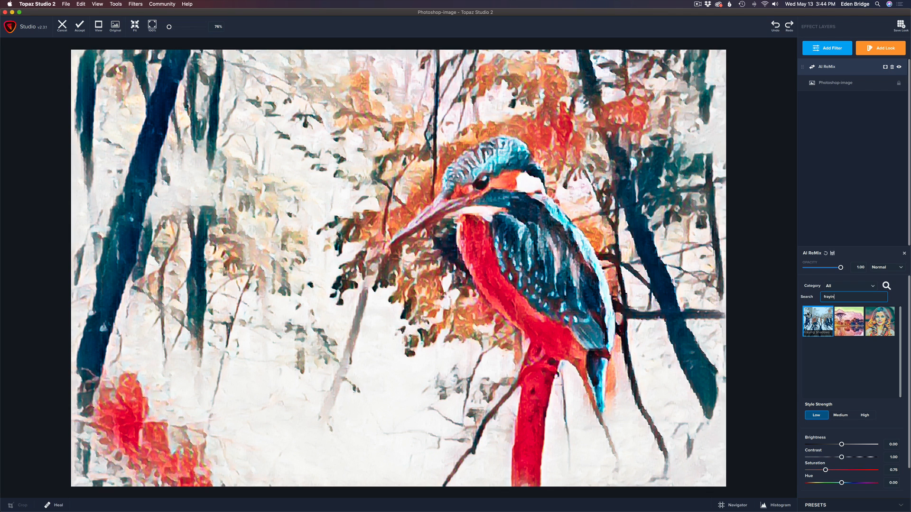
Set the AI ReMix opacity to 0.34, Suppress Artifacts to 1.00 and Saturation to 0.50.
drag(841, 268, 818, 273)
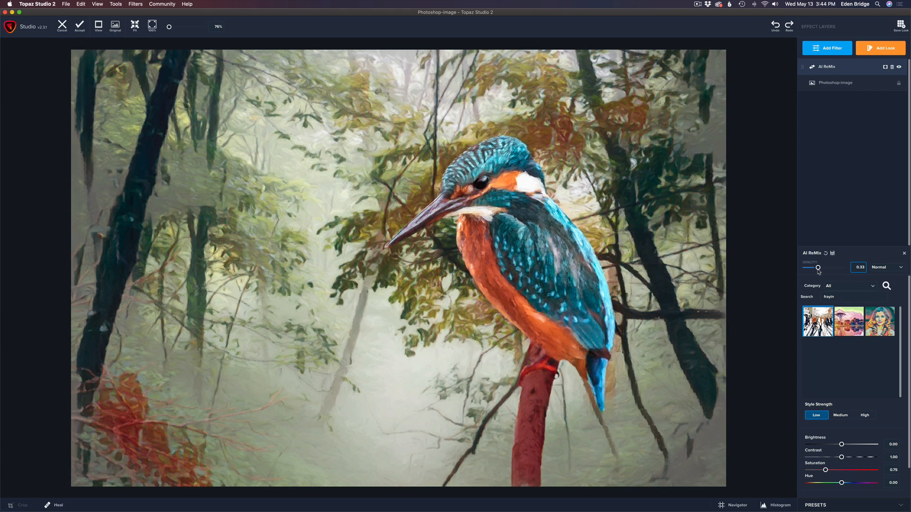
click(818, 270)
scroll(905, 328, down, 2)
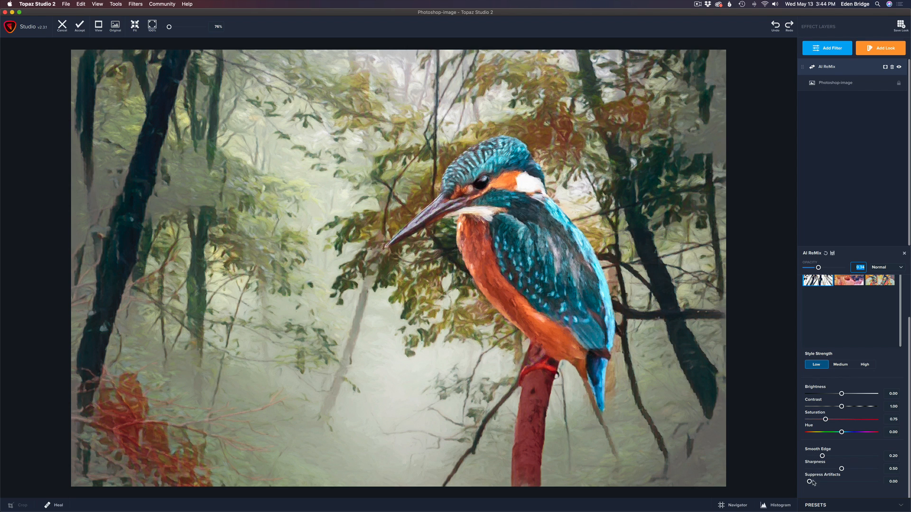
drag(810, 482, 874, 482)
drag(826, 419, 820, 420)
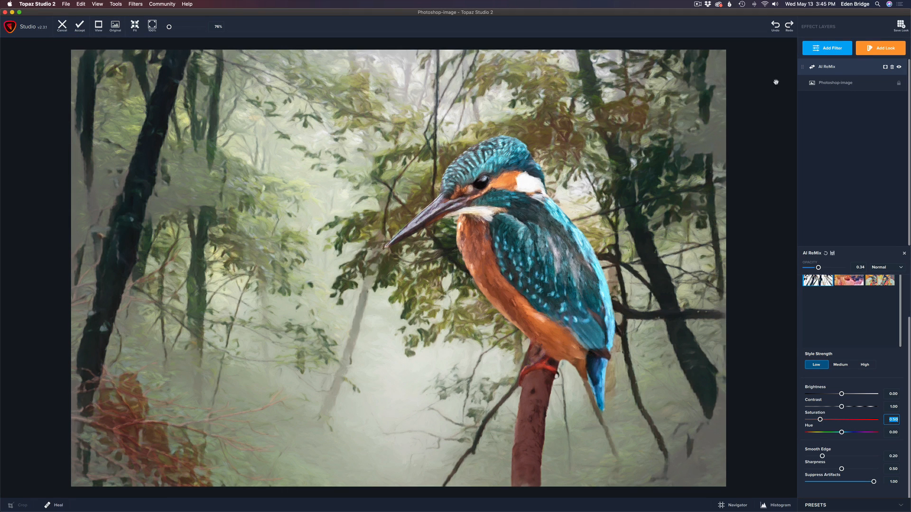
Add a Texture filter above the AI ReMix layer, search its textures for "bottle brush" and apply the brown Bottle Brush texture.
click(834, 48)
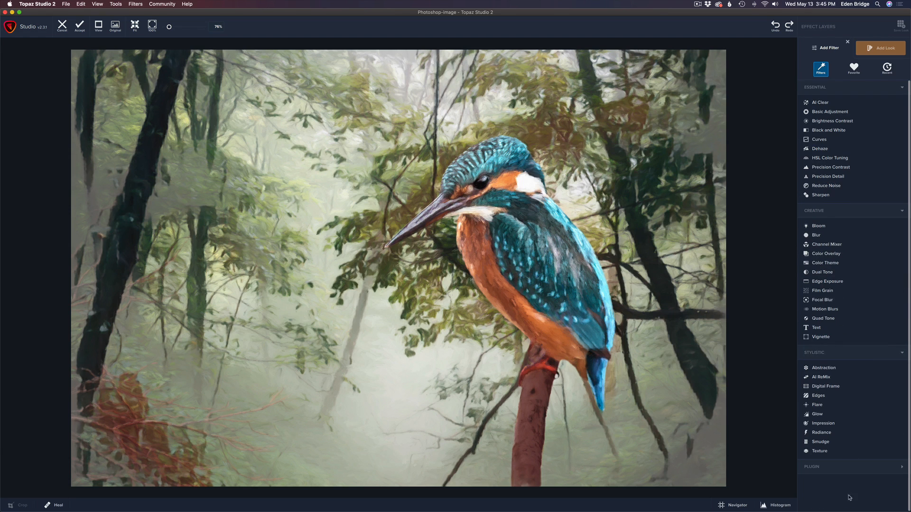
click(819, 452)
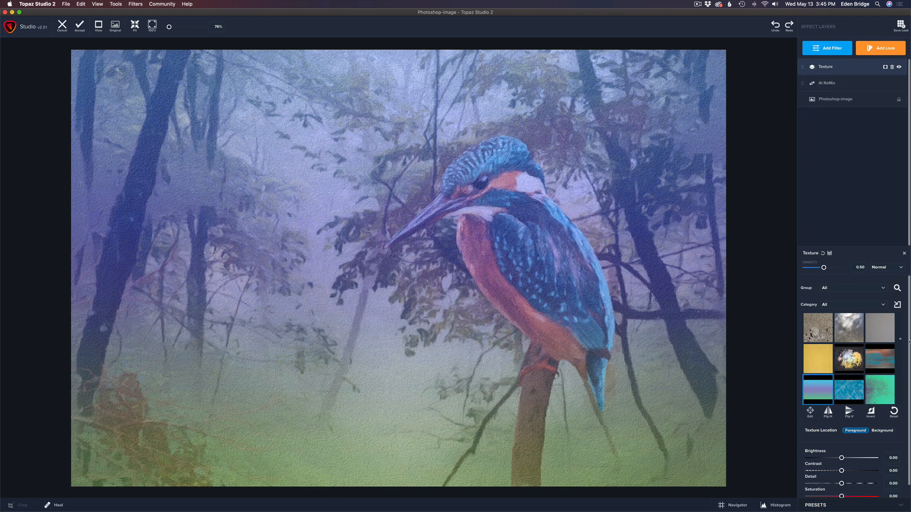
click(897, 288)
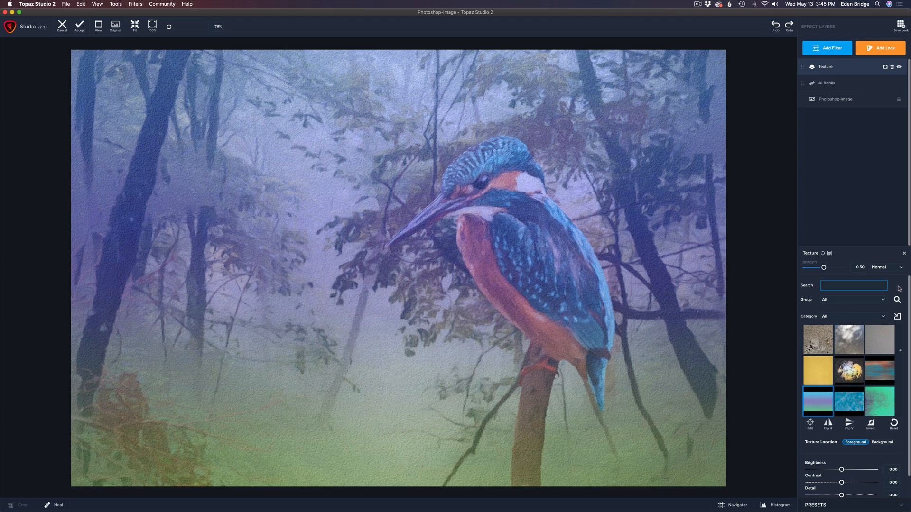
text(bottle)
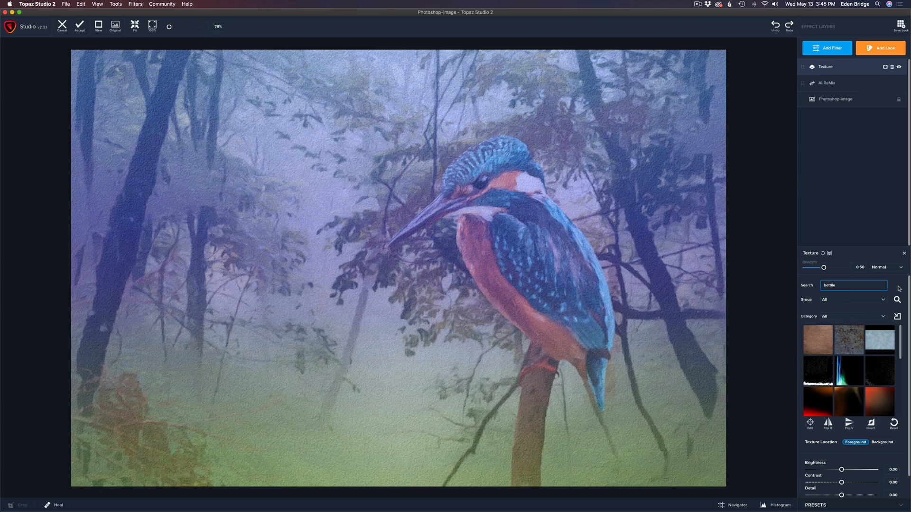
text( brush)
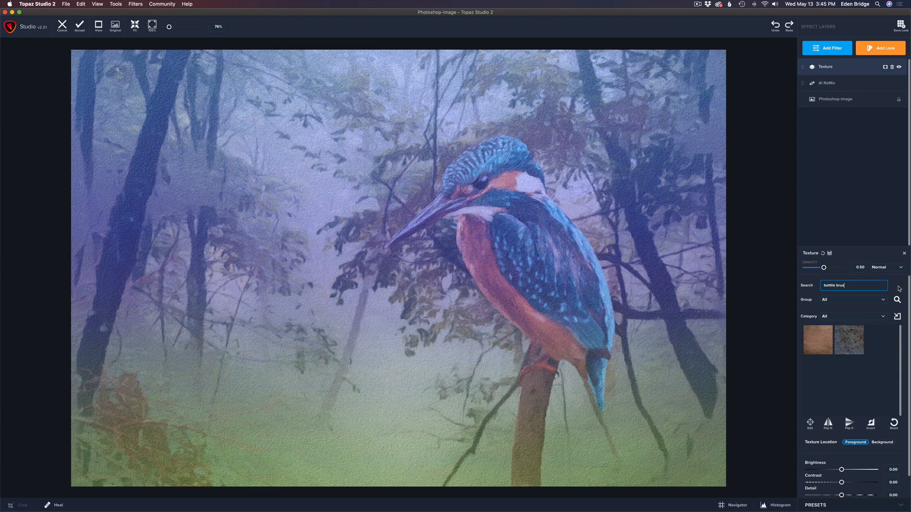
click(815, 341)
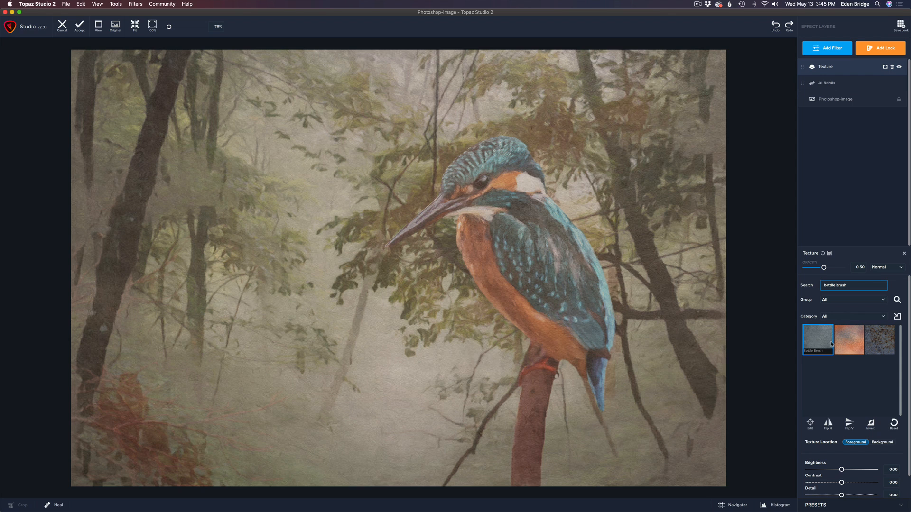
Set the Texture filter's blending mode to Overlay and its opacity to 1.00.
click(900, 268)
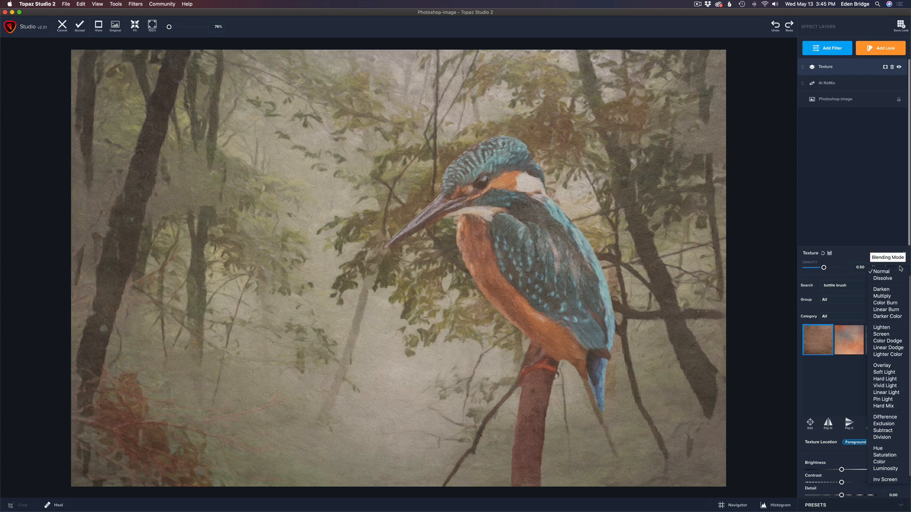
click(889, 366)
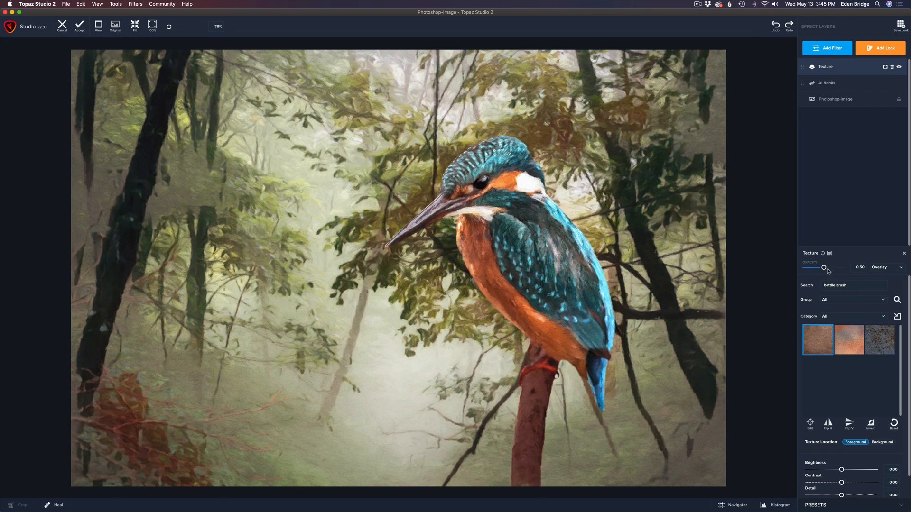
drag(824, 268, 898, 281)
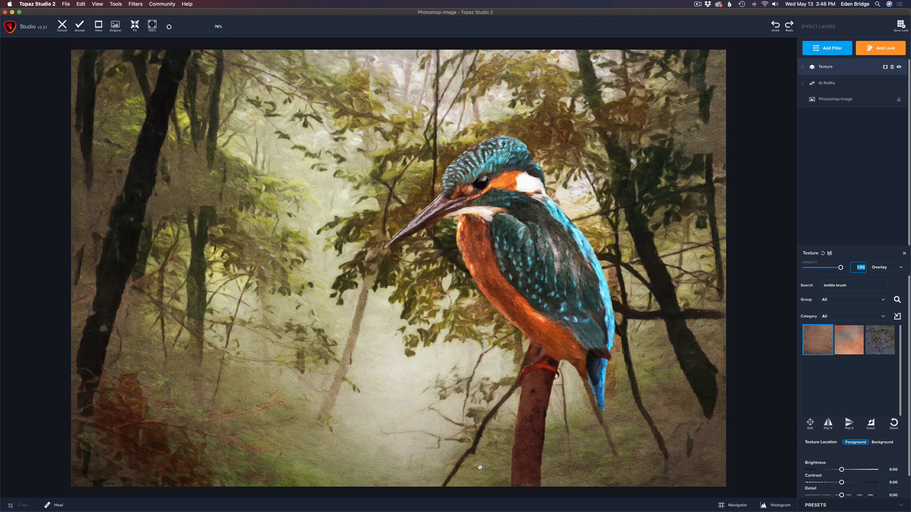
Set the texture's Detail to 0.07 and its Color Strength to about 0.23.
scroll(907, 417, down, 2)
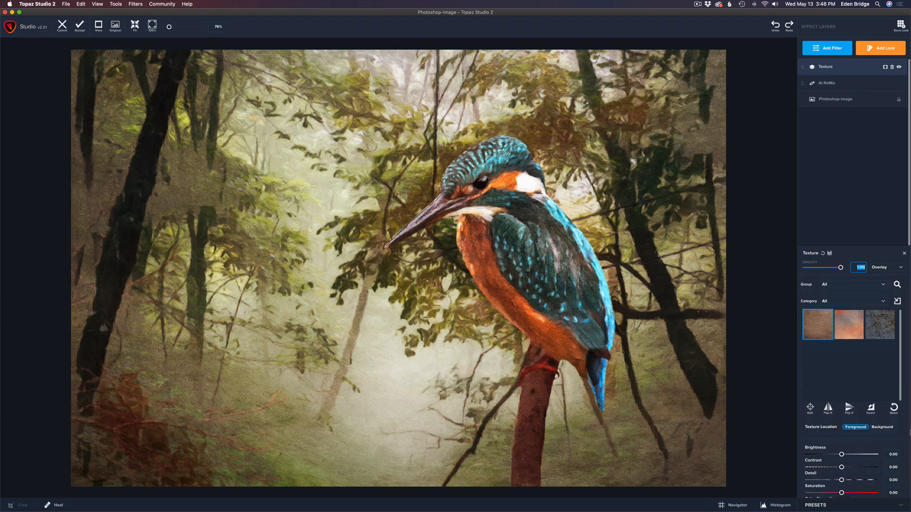
drag(841, 456, 844, 457)
click(892, 456)
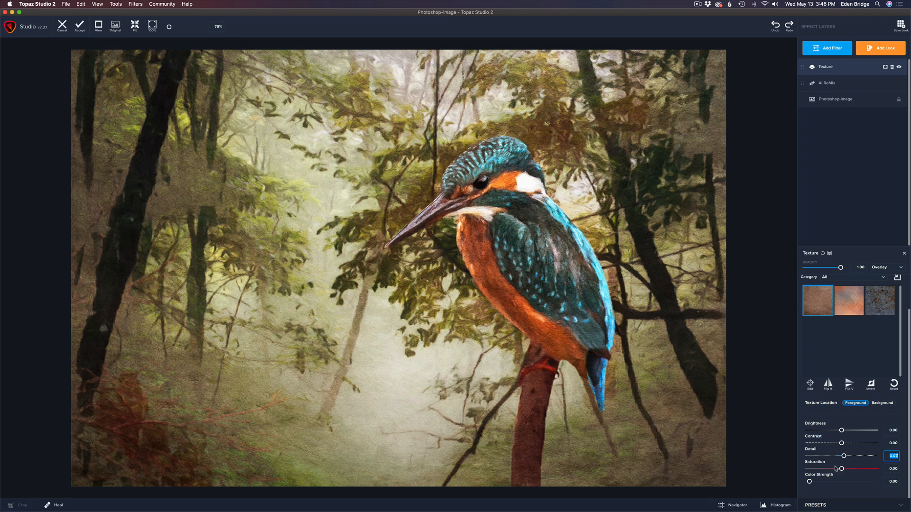
mouse_move(842, 470)
mouse_down()
mouse_move(789, 469)
mouse_move(841, 469)
mouse_up()
drag(809, 482, 820, 482)
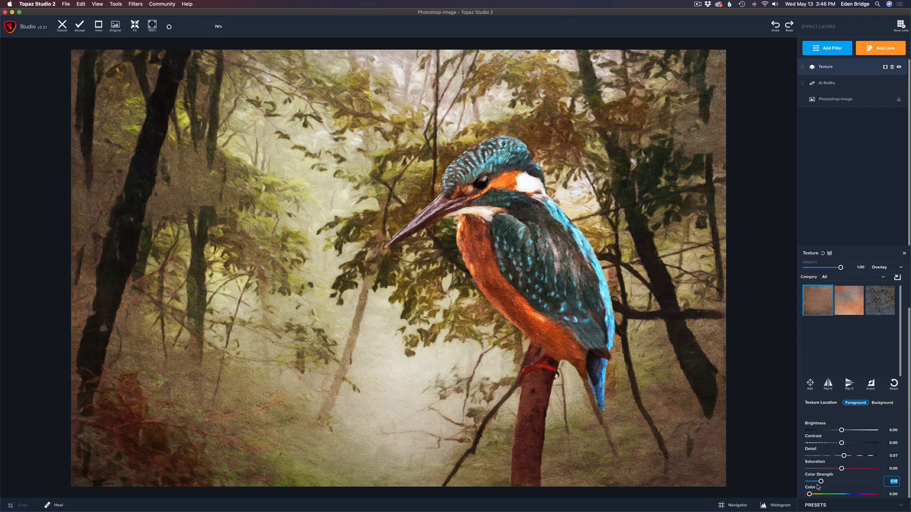
mouse_move(821, 483)
mouse_down()
mouse_move(849, 484)
mouse_move(827, 485)
mouse_up()
drag(827, 484, 824, 484)
Compare the filtered image with the original and accept the edits to return the result to Photoshop.
click(754, 222)
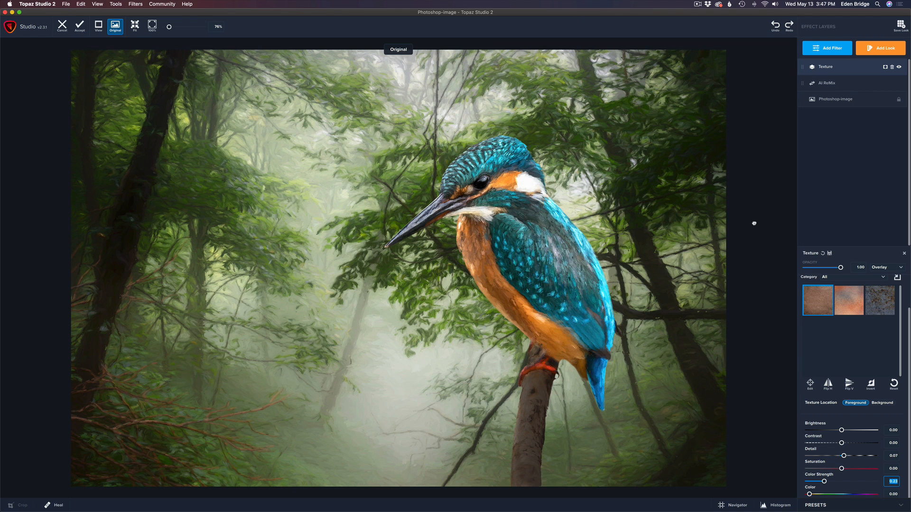
drag(753, 223, 754, 222)
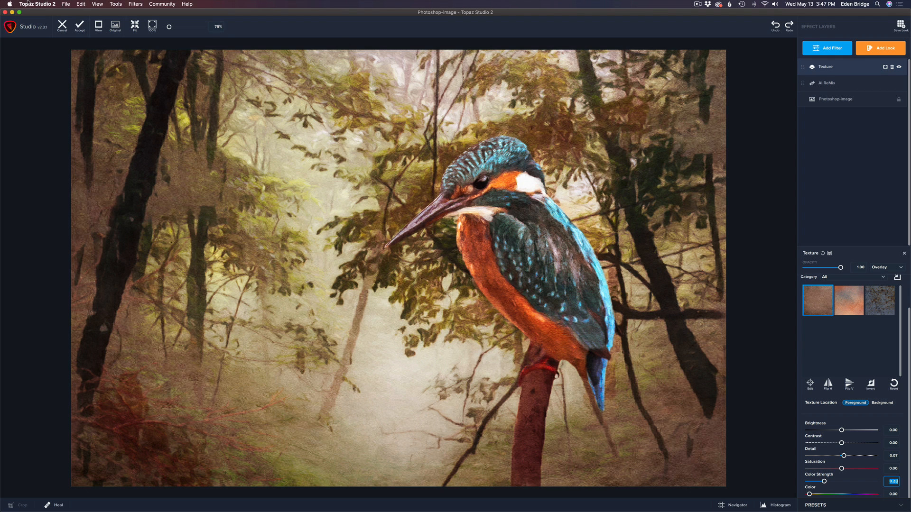
click(80, 26)
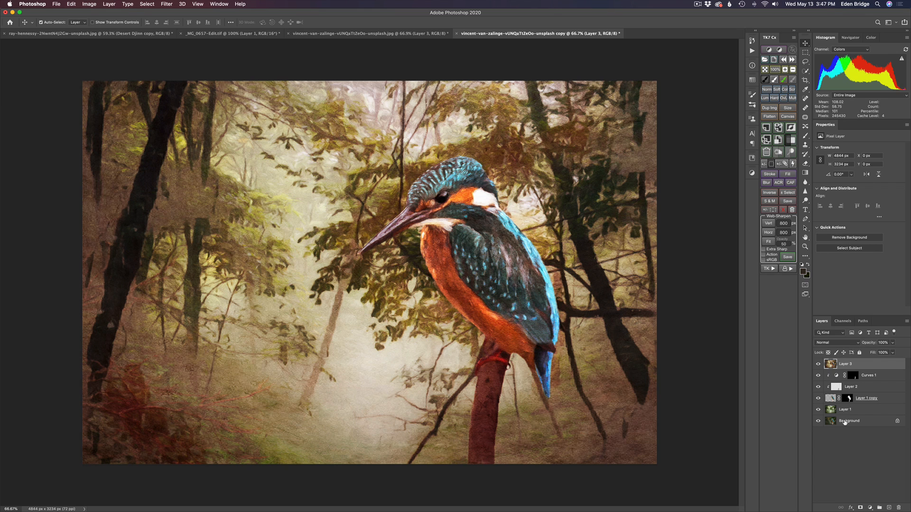
Show only the Background layer for a before-and-after comparison and restore the visibility of all layers.
alt+click(818, 422)
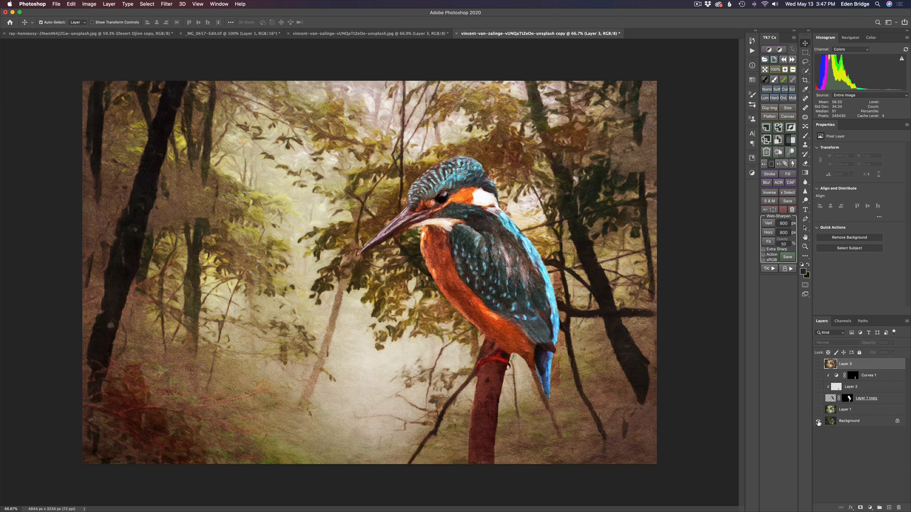
alt+click(817, 422)
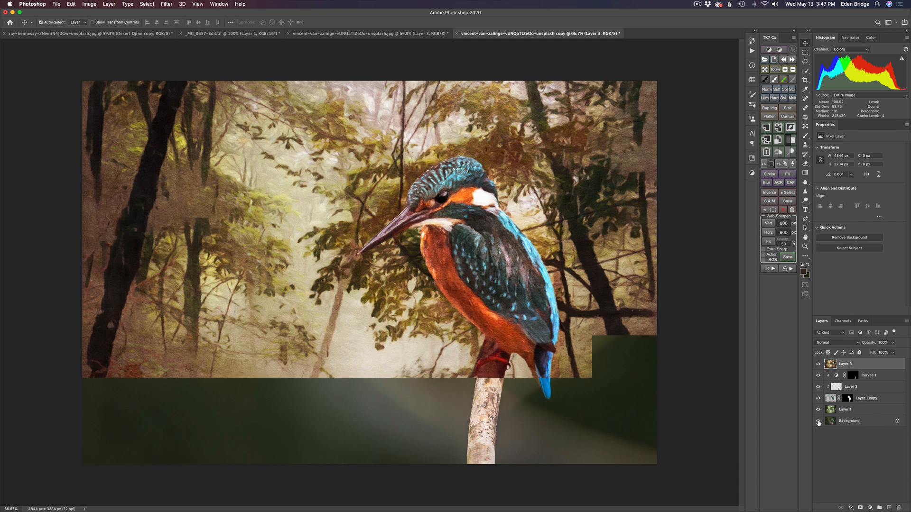